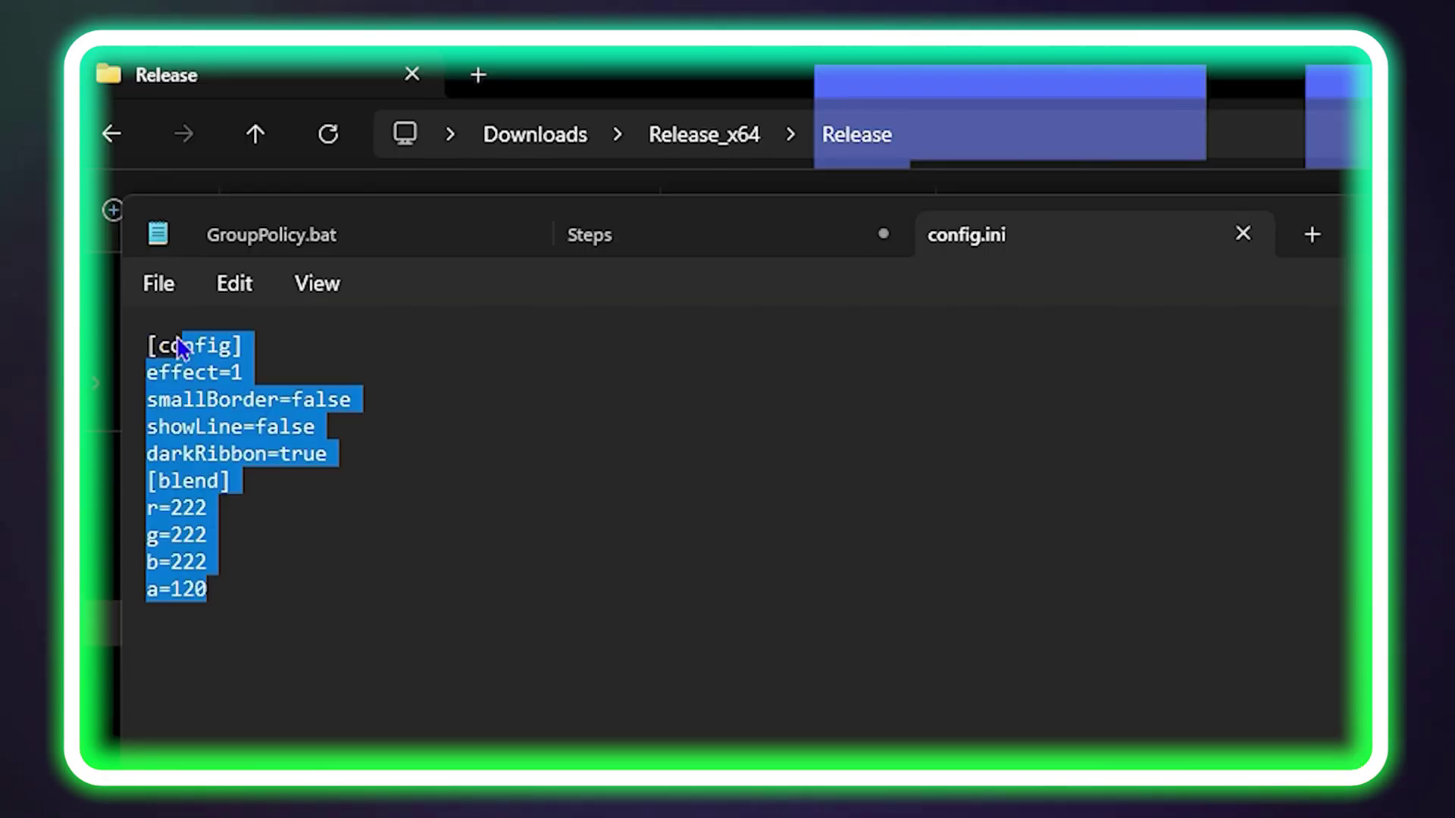
# Bring up the previews of the three open Chrome windows, one of them a New Tab
pyautogui.hotkey('ctrl', 'v')
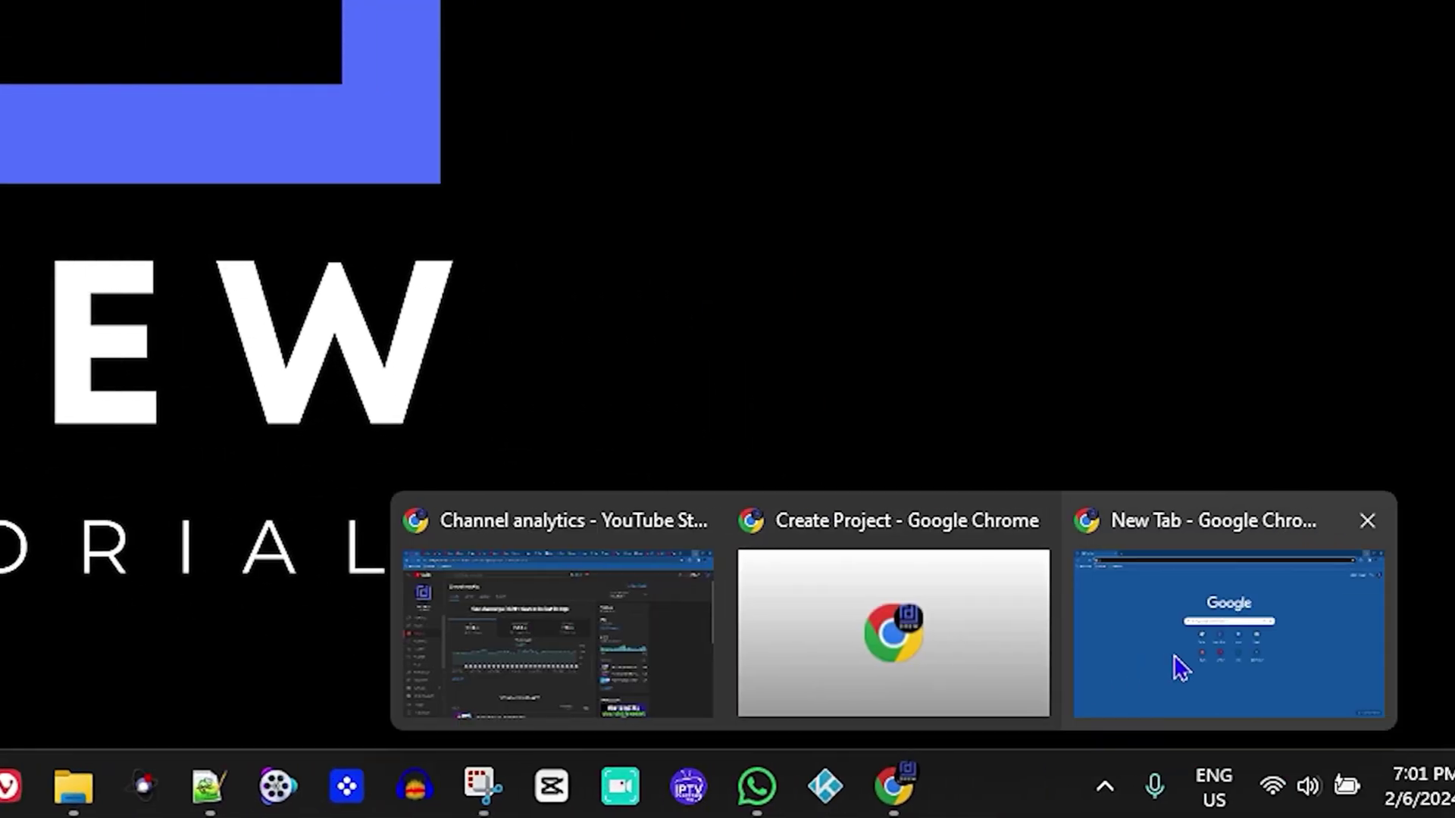
# Download Release_x64.zip from the ExplorerBlurMica 1.0.6 GitHub release page and show it in Downloads
pyautogui.click(1180, 668)
pyautogui.click(182, 42)
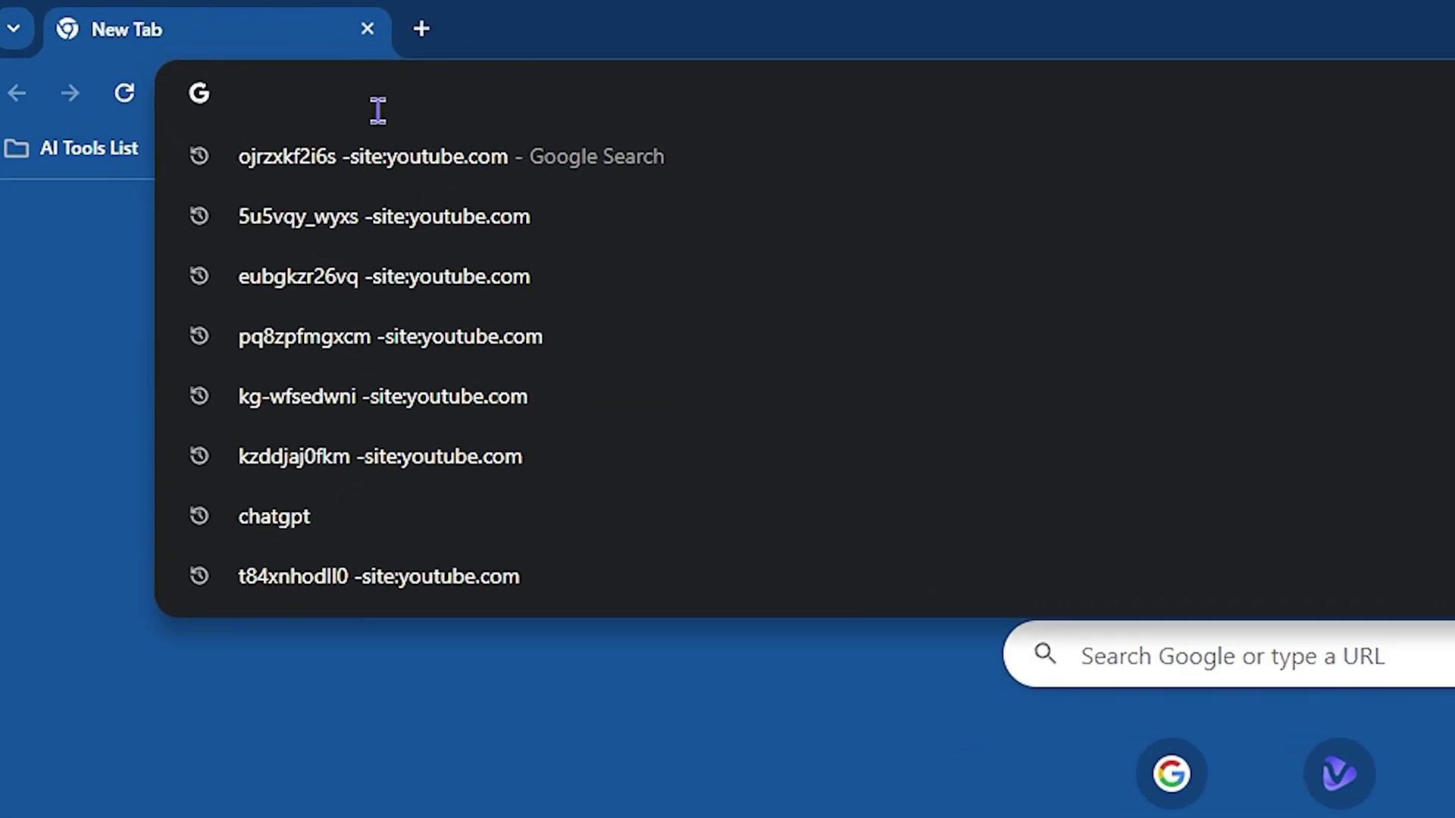
pyautogui.write('https://github.com/Maplespe/ExplorerBlurMica/releases/tag/1.0.6')
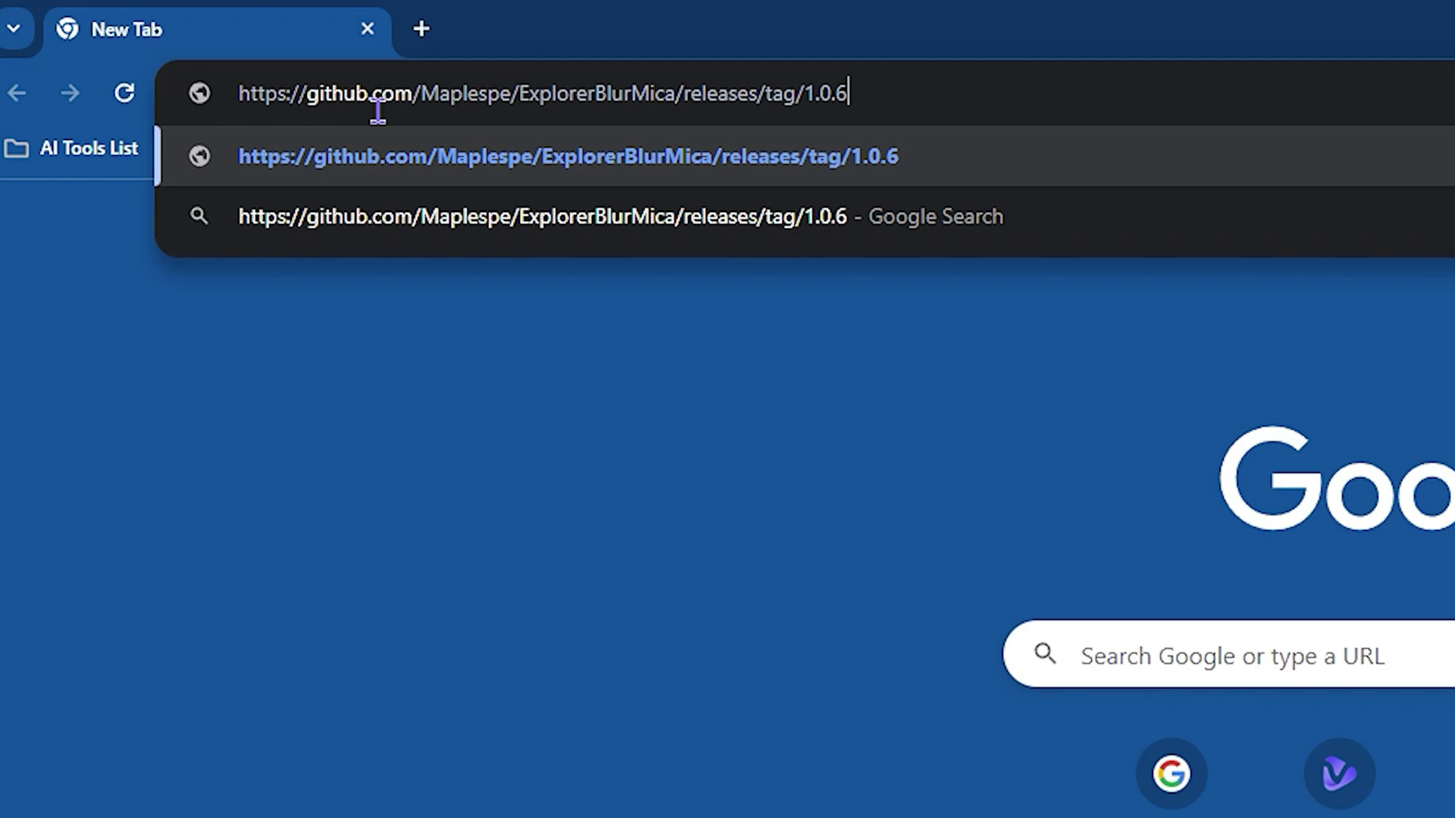
pyautogui.press('Return')
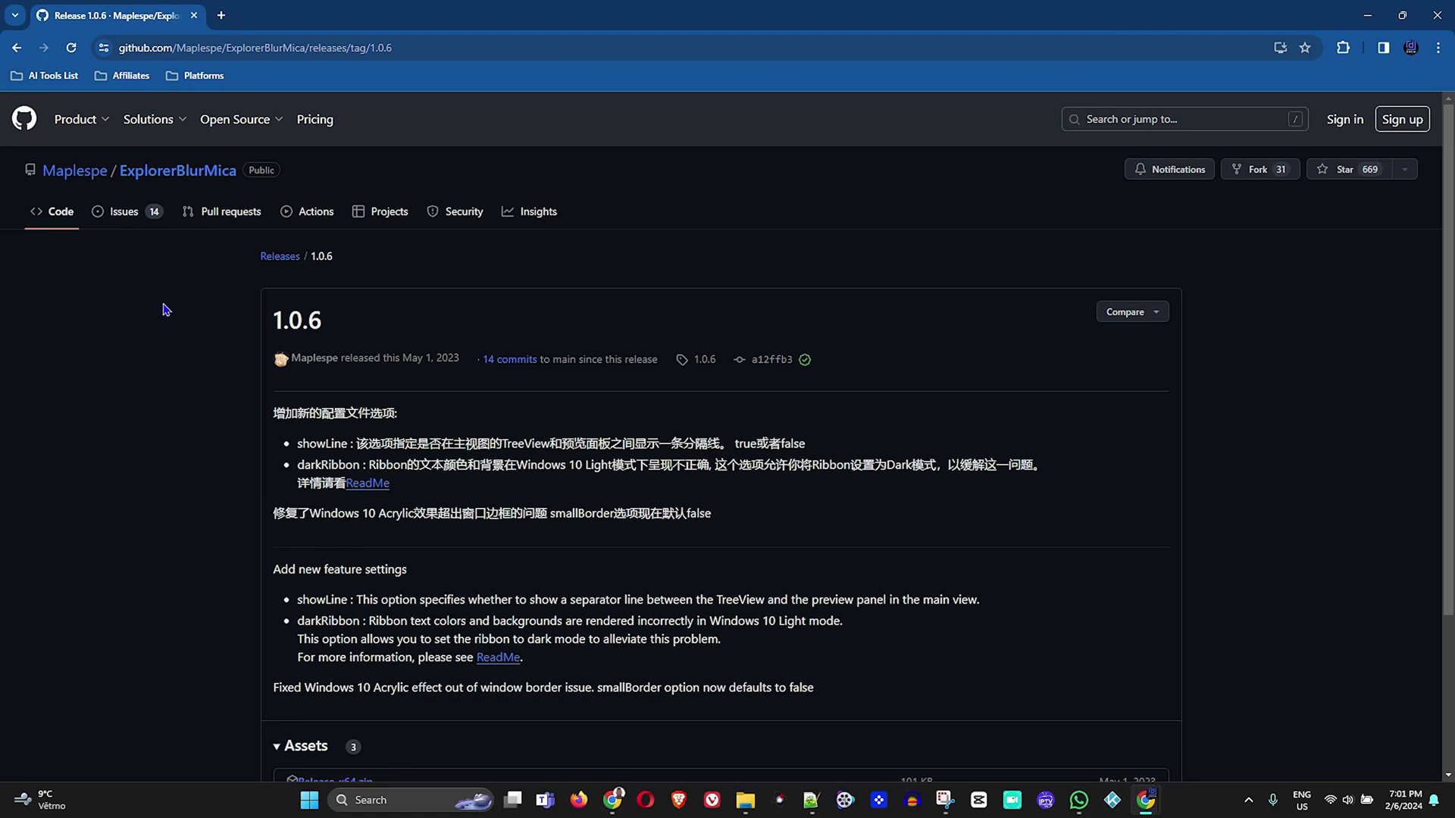
pyautogui.scroll(-3, 179, 300)
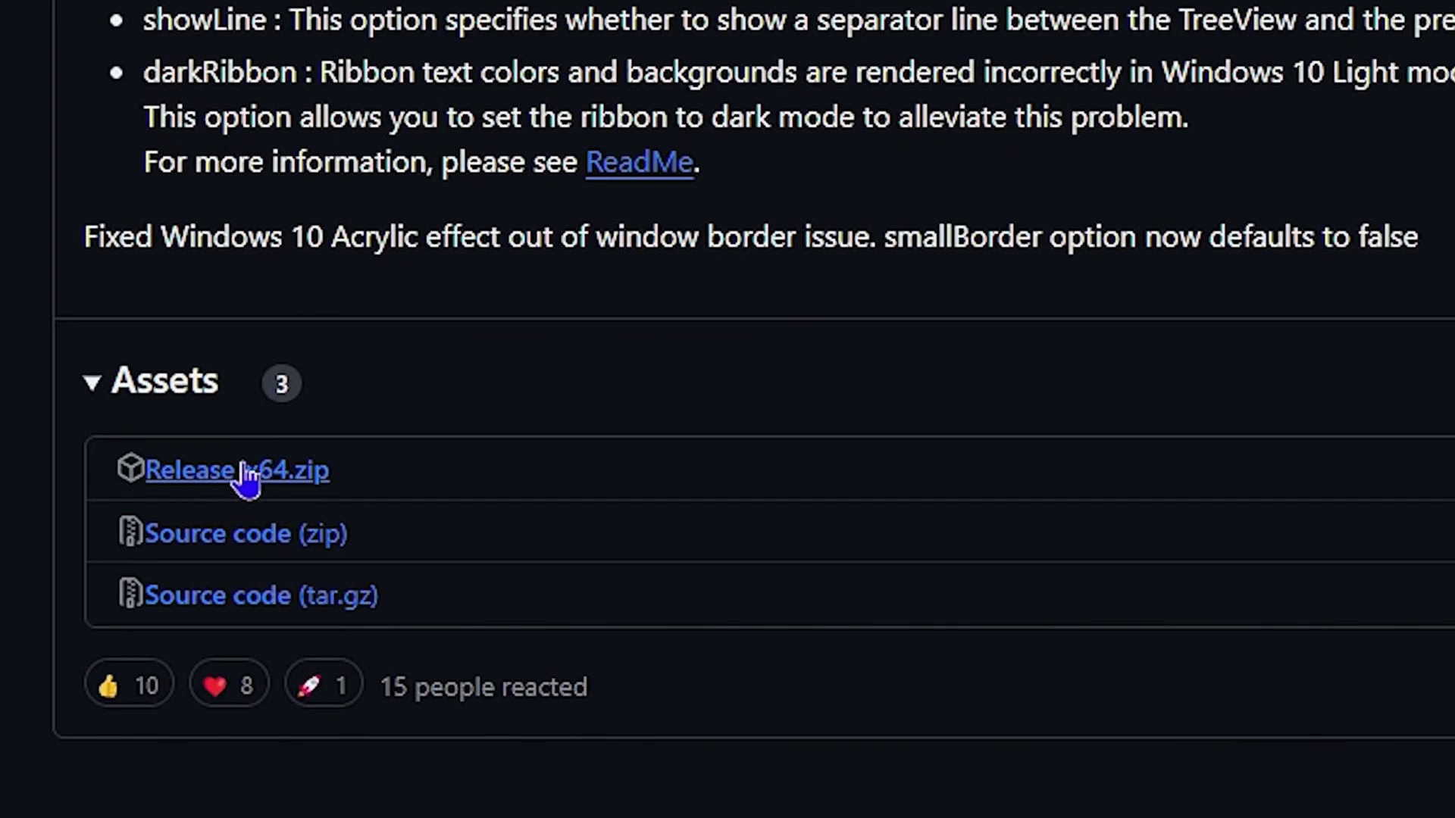
pyautogui.click(246, 477)
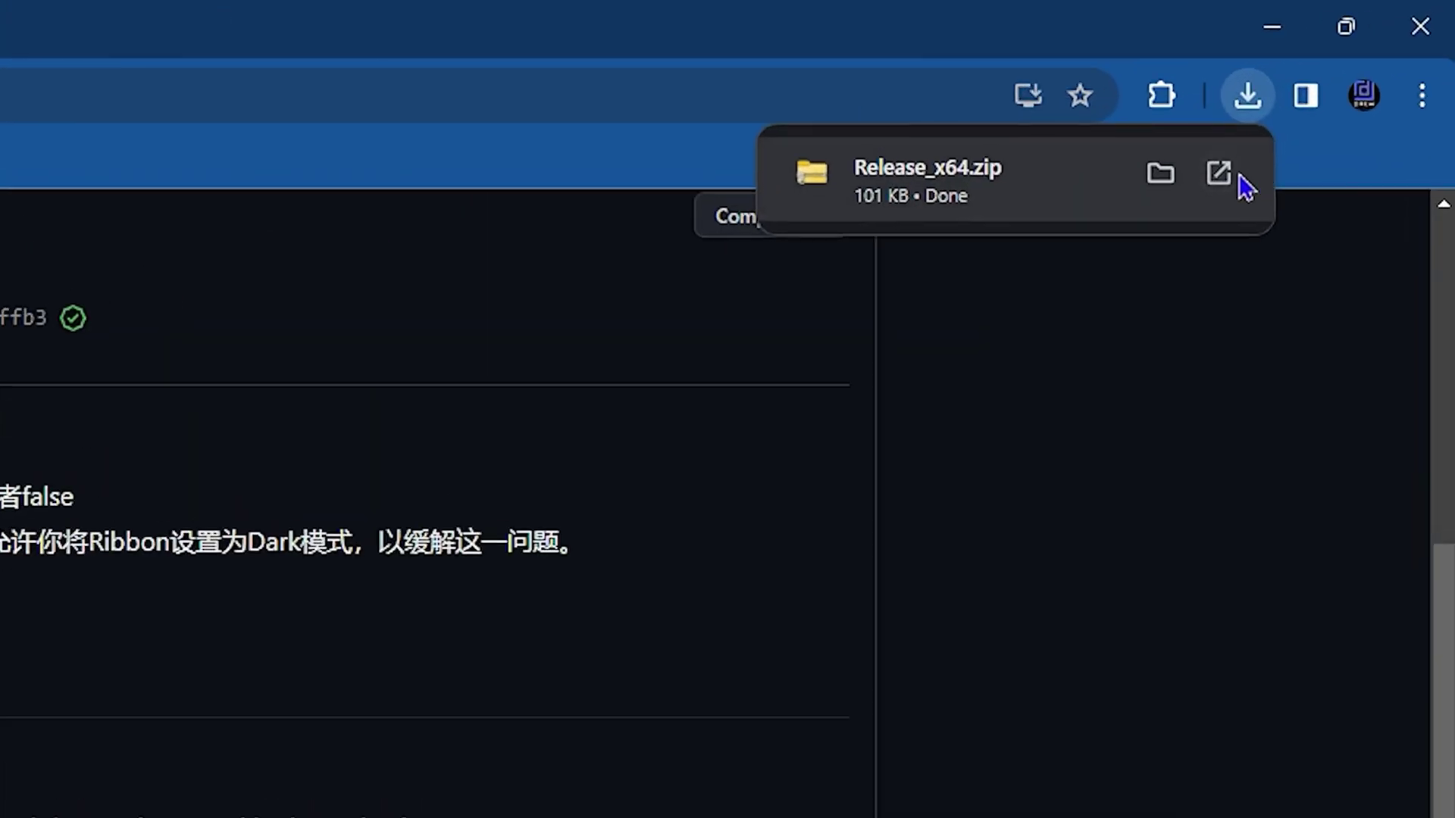
pyautogui.click(1160, 174)
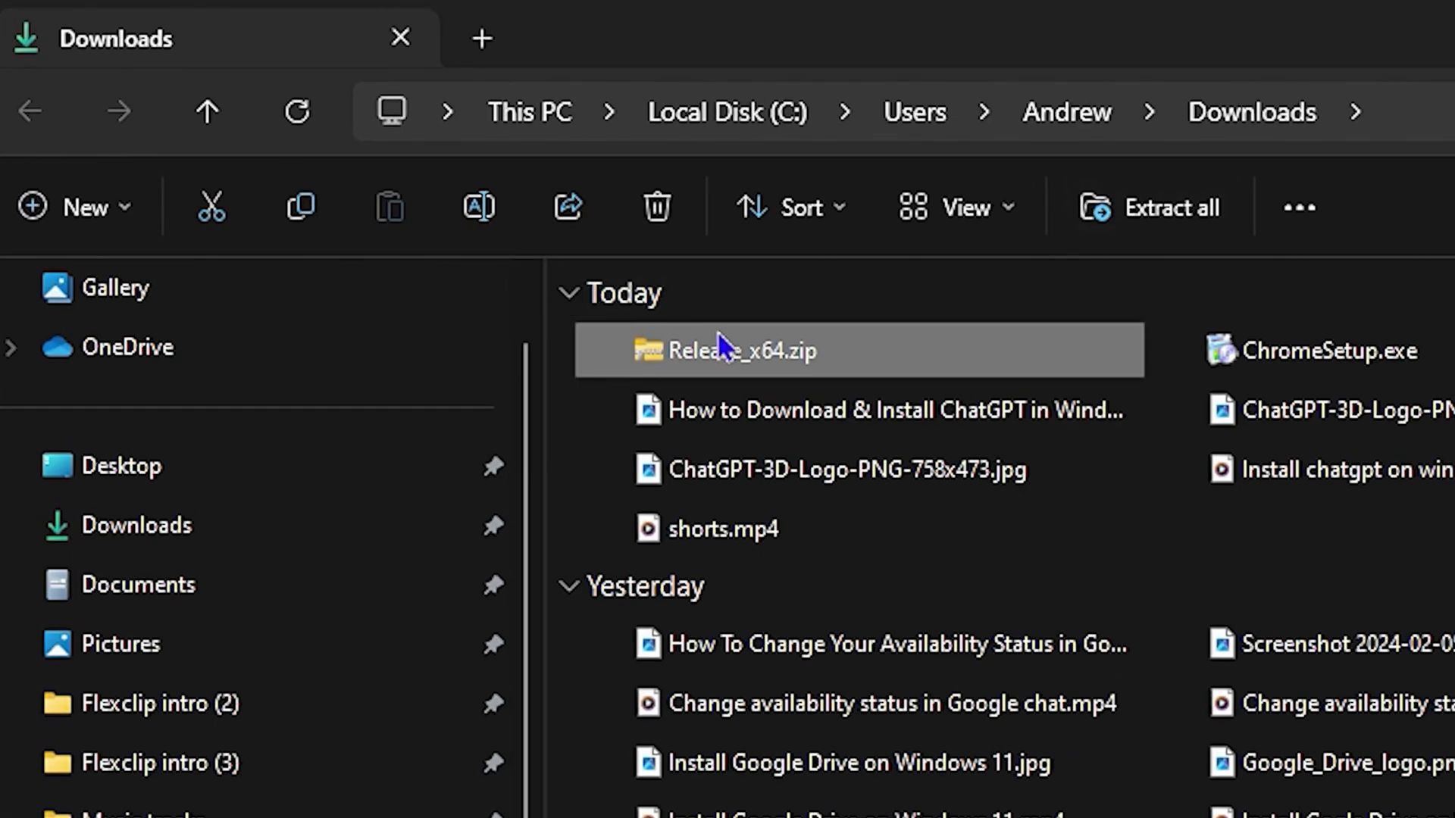
# Extract Release_x64.zip into Downloads\Release_x64, open its Release folder and select register.cmd
pyautogui.rightClick(730, 364)
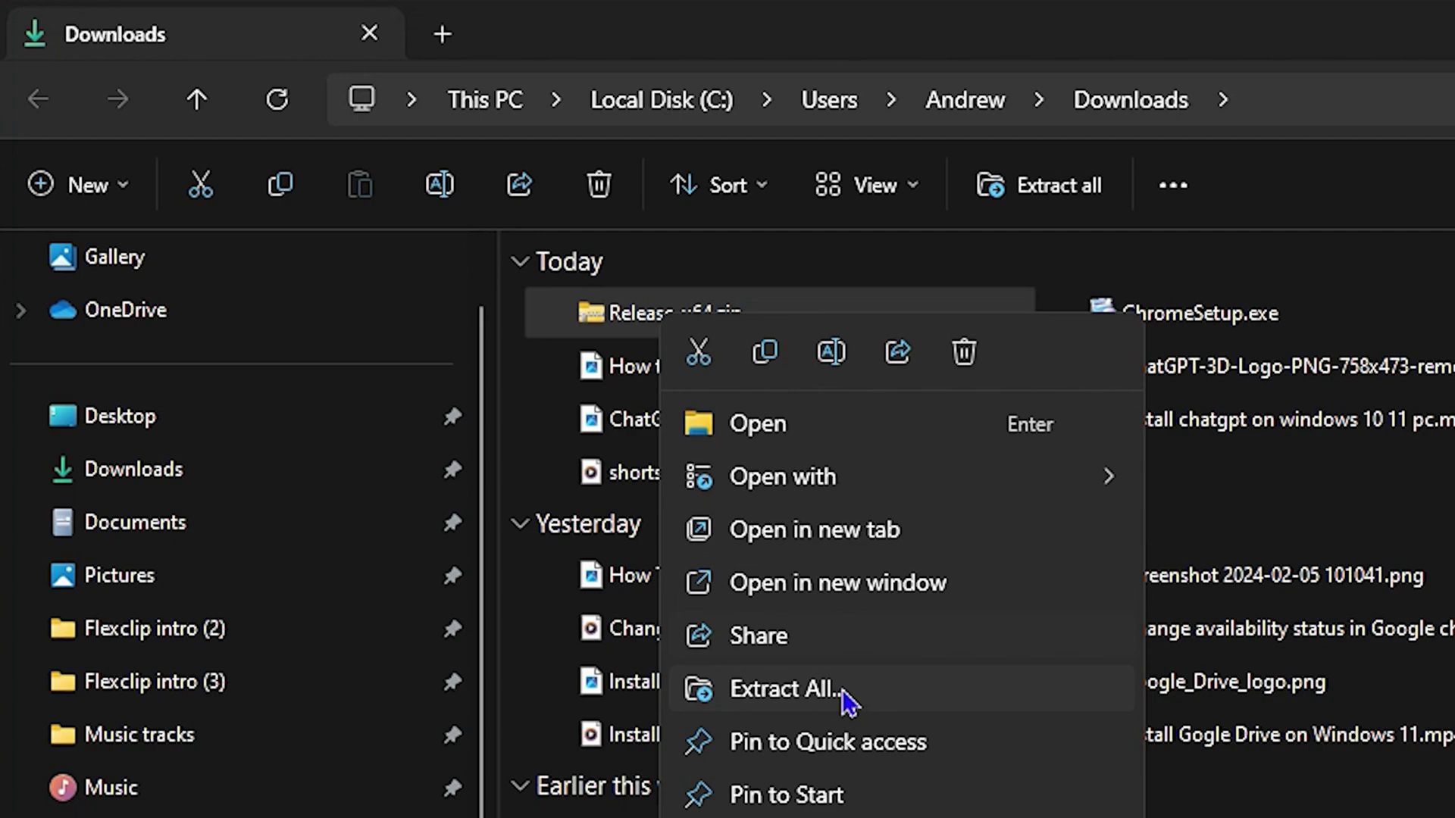
pyautogui.click(847, 701)
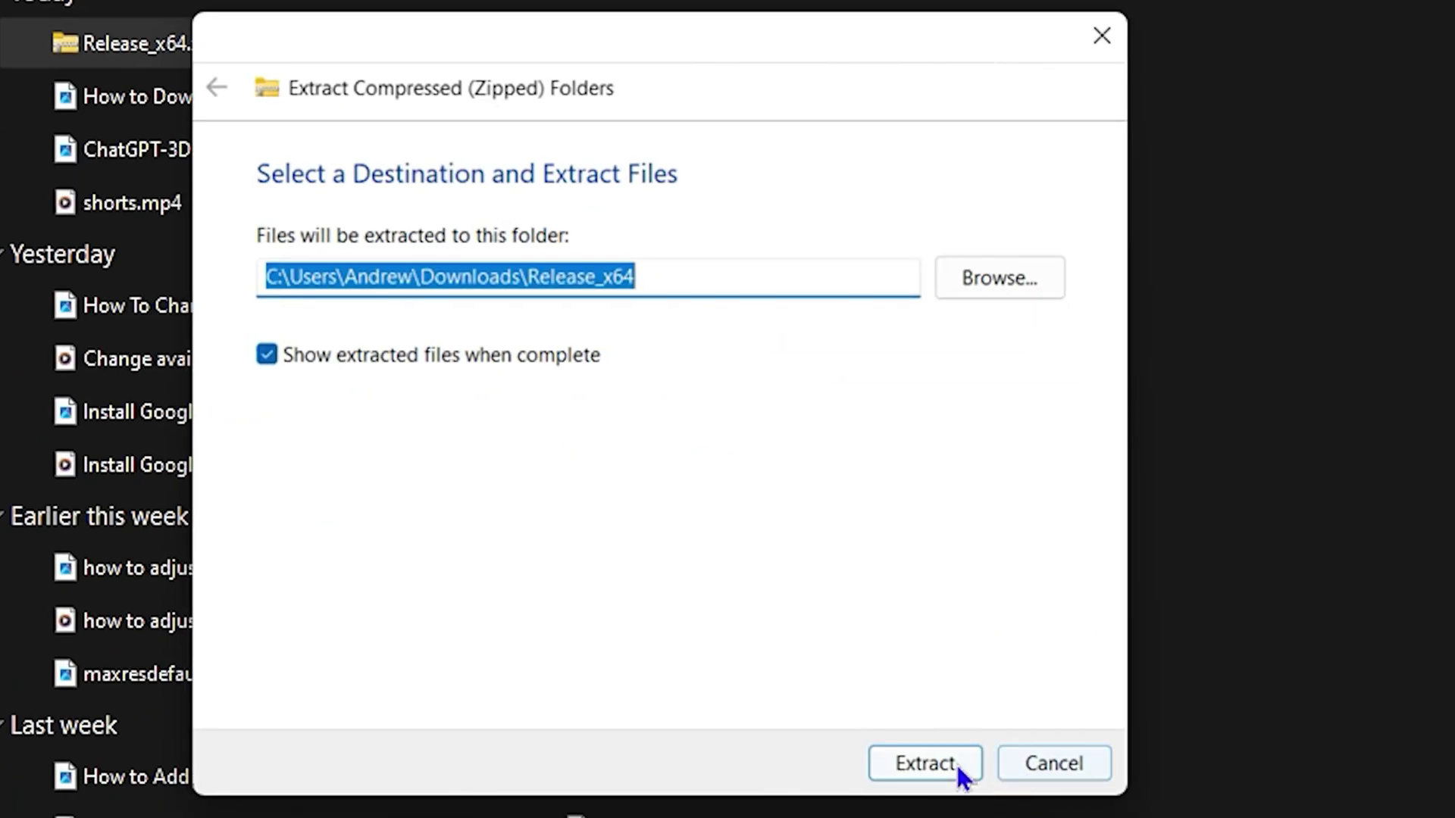
pyautogui.click(921, 761)
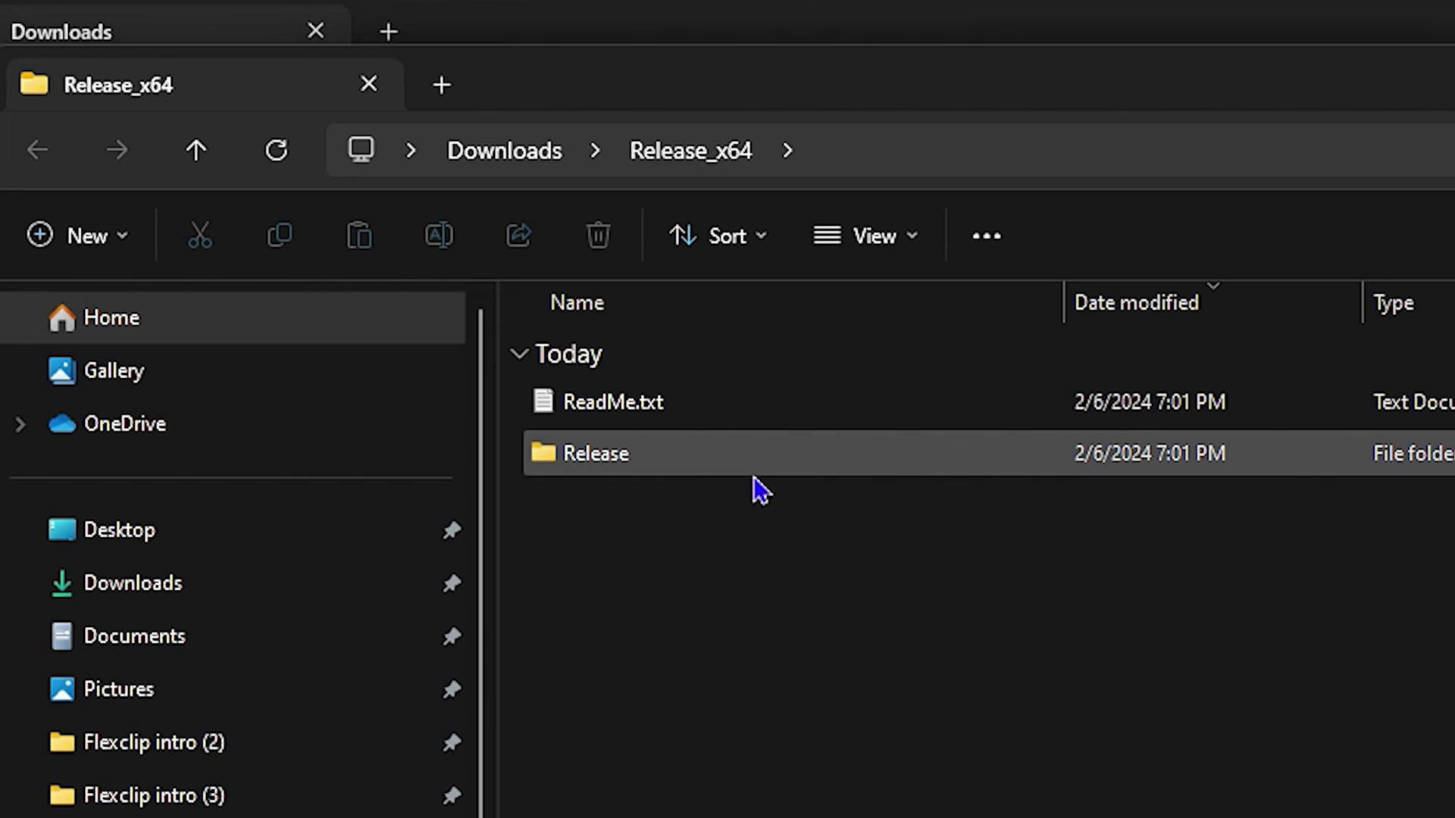
pyautogui.doubleClick(615, 466)
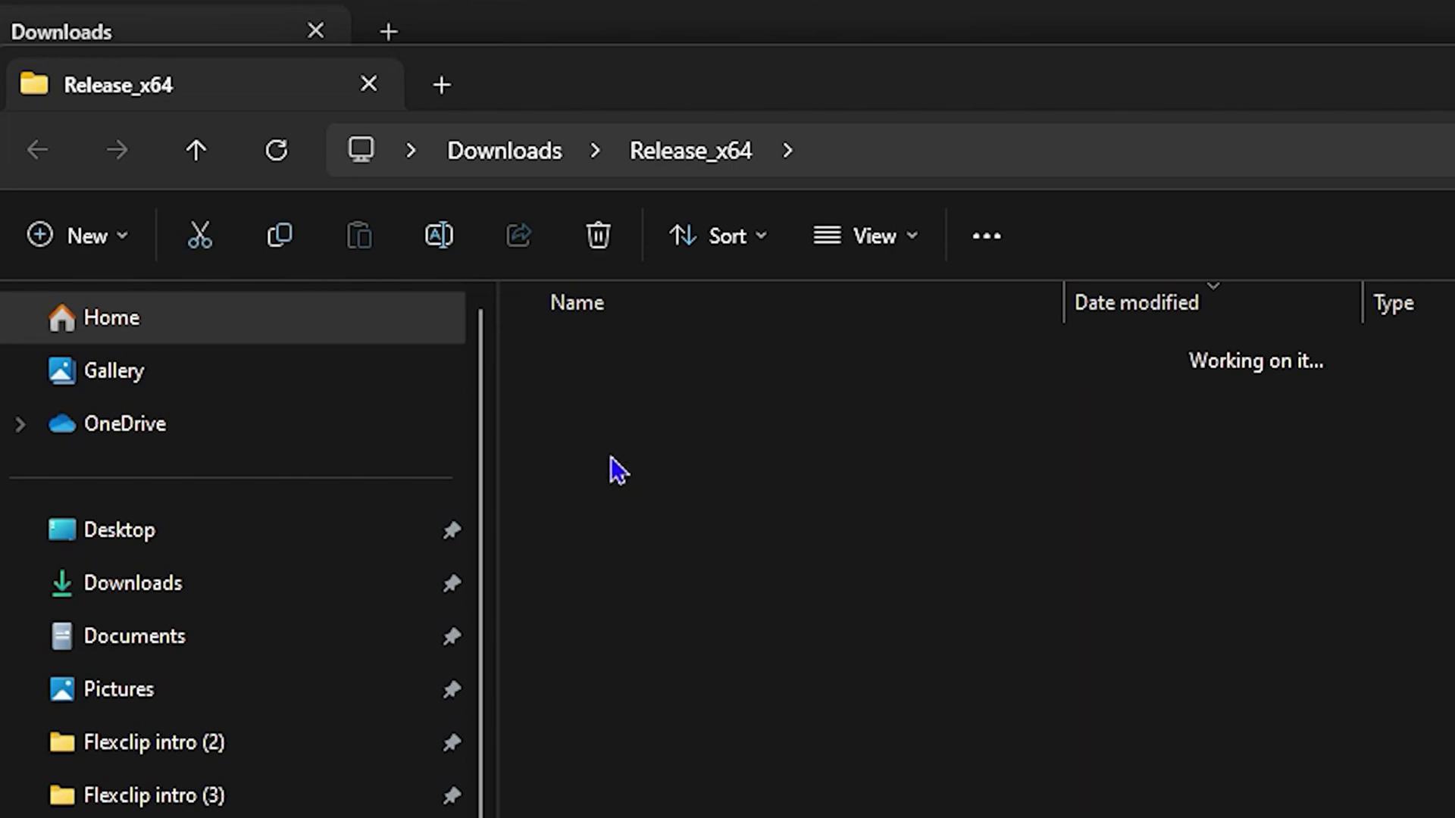
pyautogui.click(596, 574)
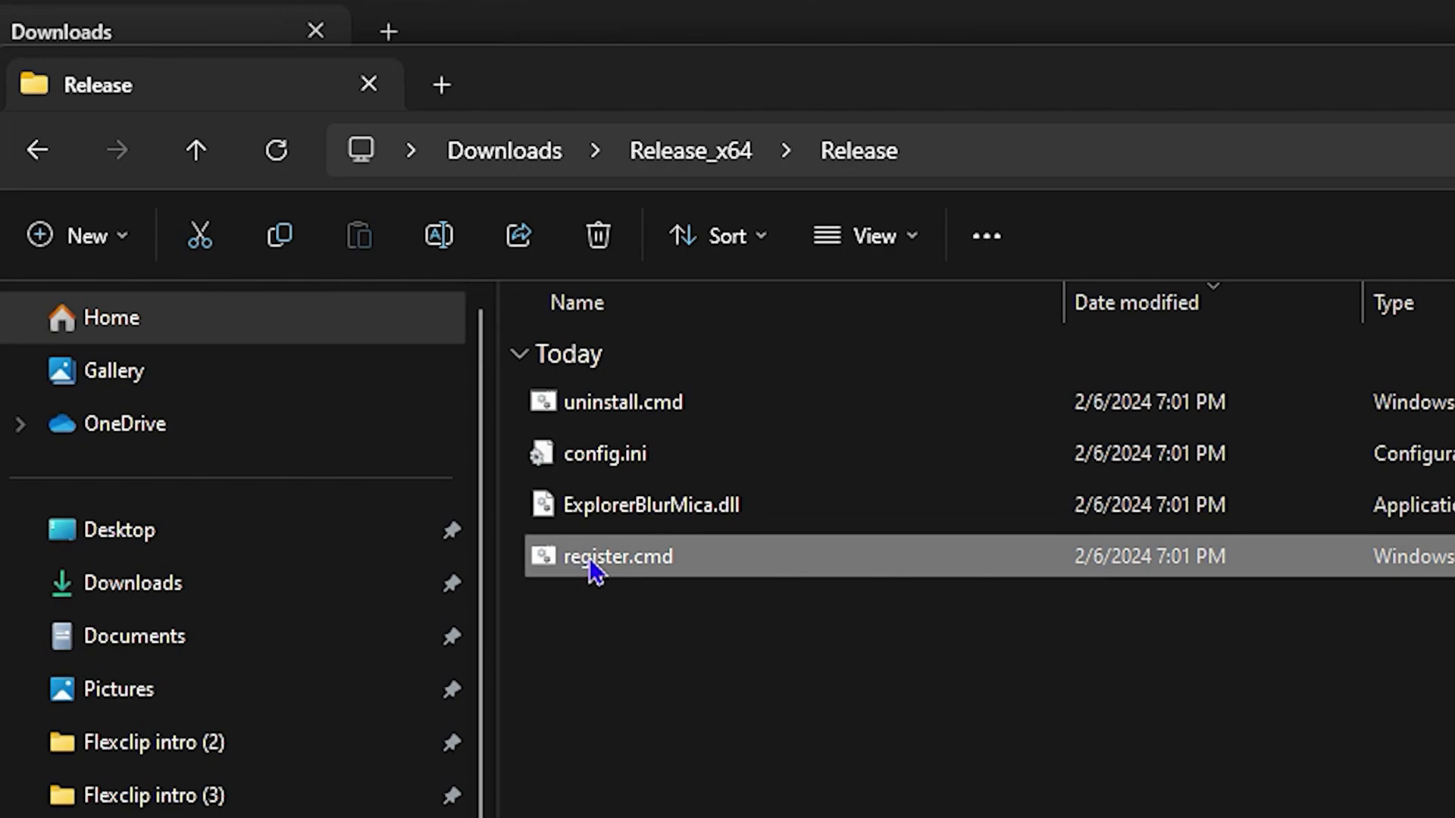
# Run register.cmd as administrator despite the unrecognized-app warning, confirm the DLL registration, and close the console
pyautogui.rightClick(593, 573)
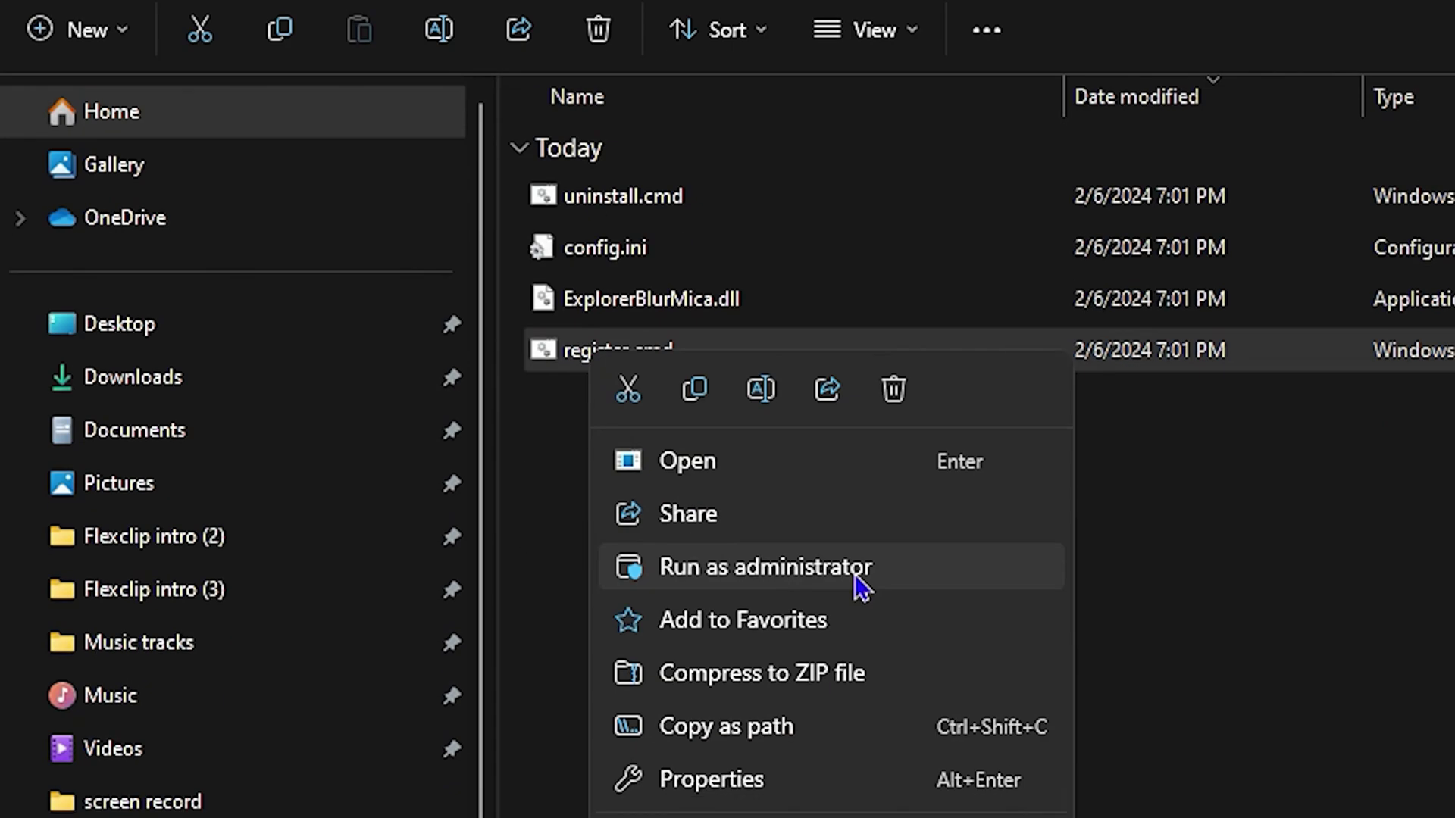
pyautogui.click(860, 584)
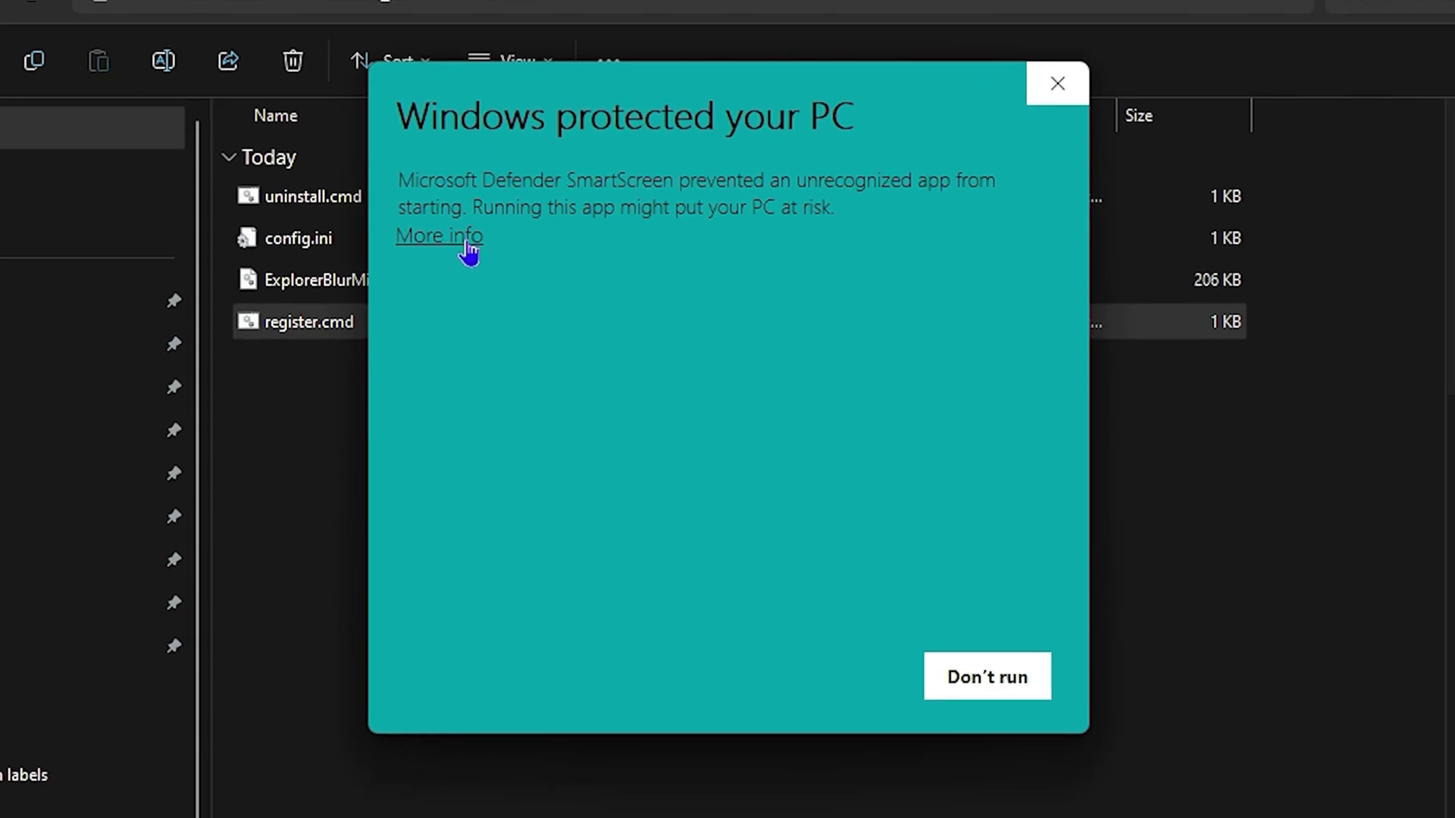
pyautogui.click(578, 289)
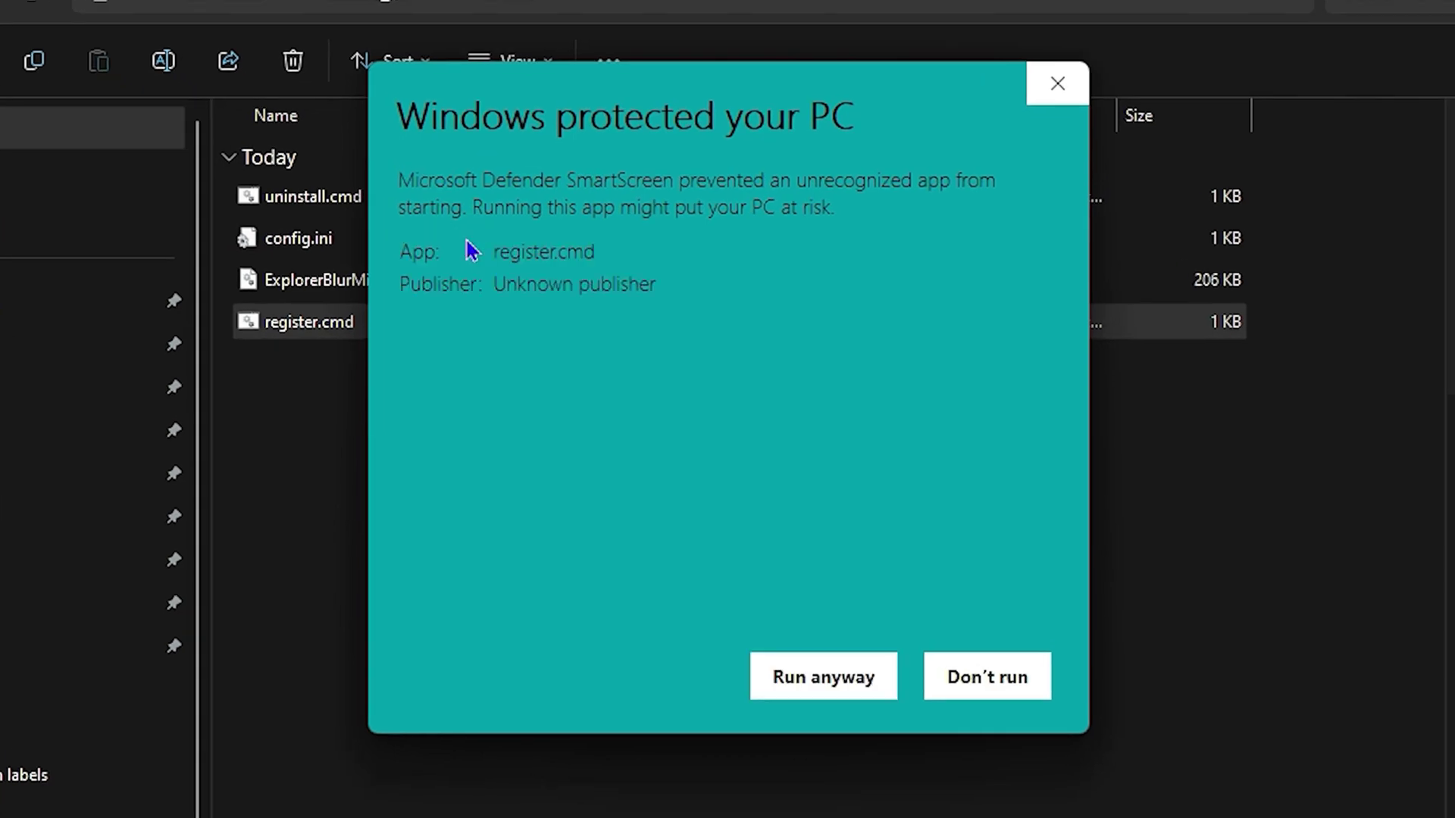
pyautogui.click(815, 685)
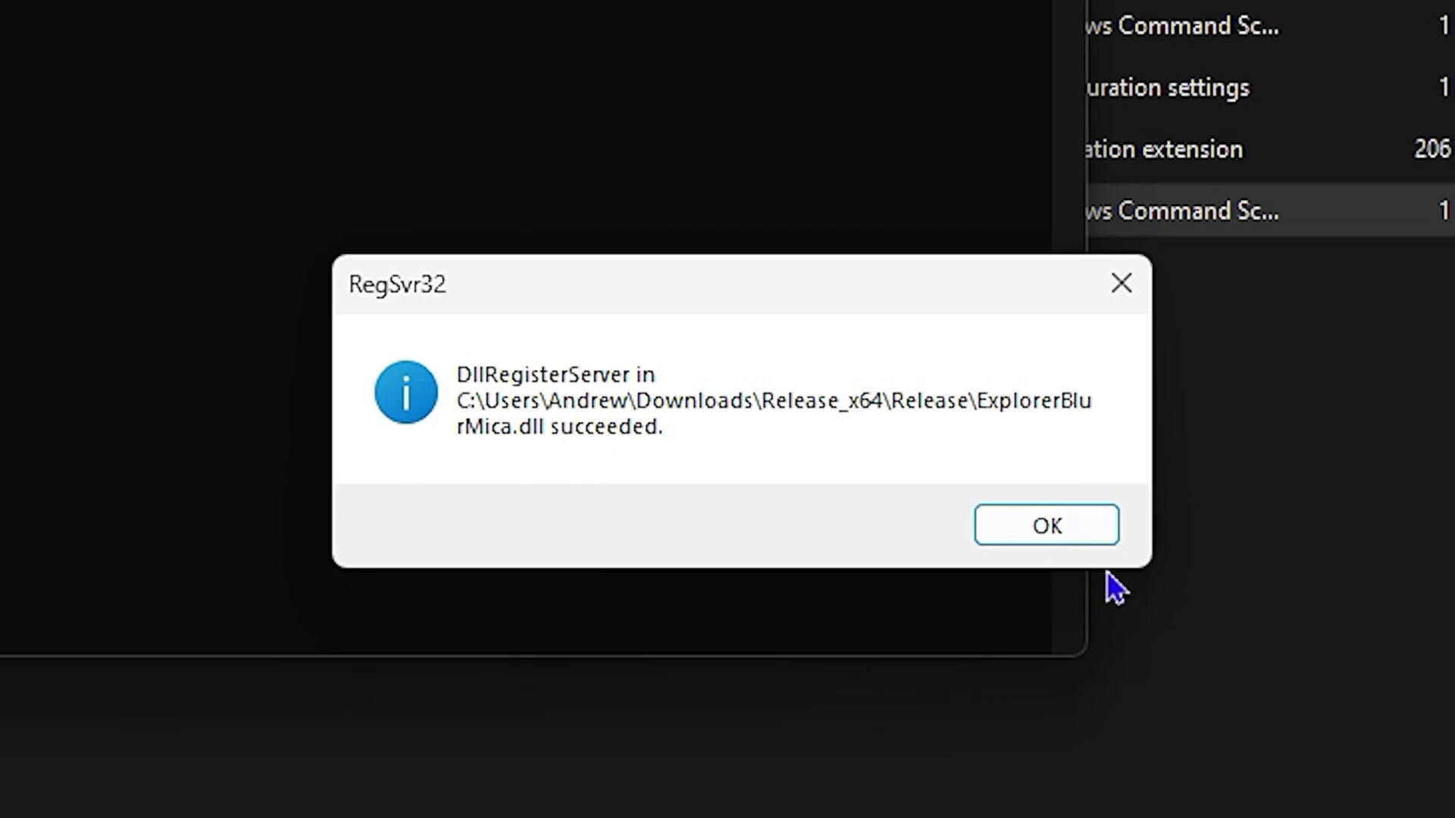
pyautogui.click(1057, 525)
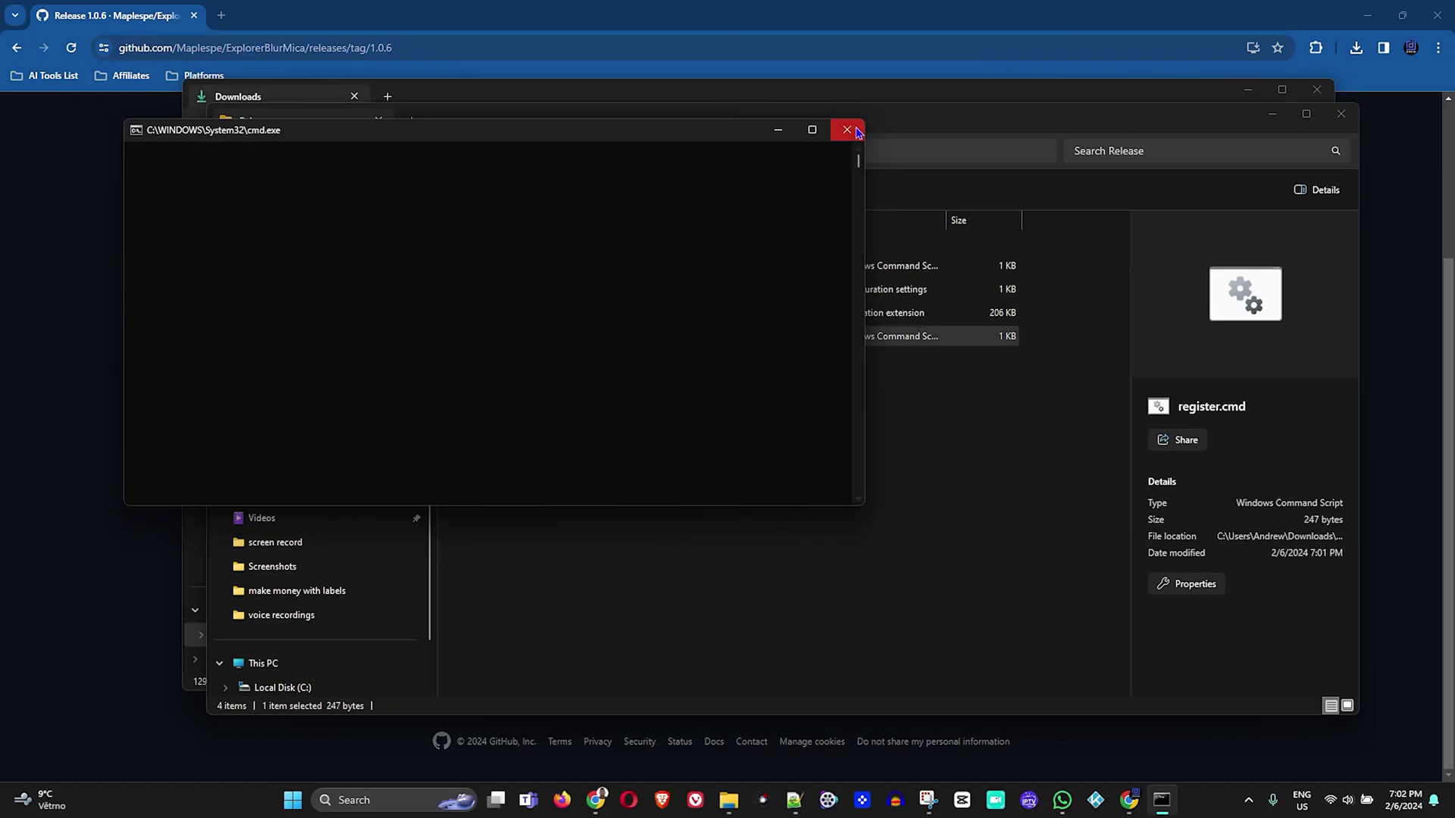
pyautogui.click(856, 132)
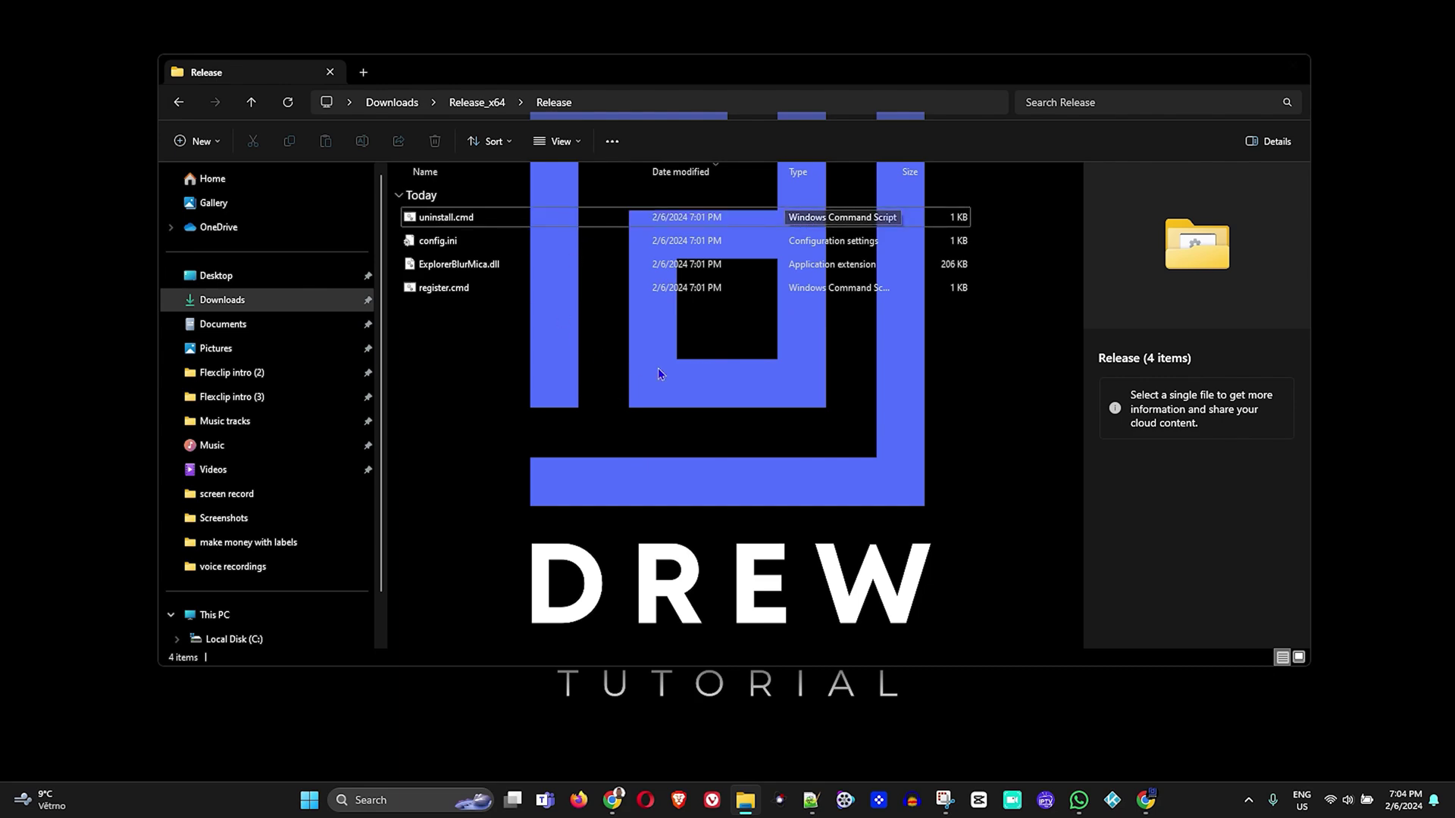
# Drag the Release window across the desktop to reveal its see-through background
pyautogui.moveTo(761, 78)
pyautogui.mouseDown()
pyautogui.moveTo(725, 338)
pyautogui.moveTo(697, 134)
pyautogui.moveTo(659, 88)
pyautogui.moveTo(752, 153)
pyautogui.moveTo(626, 88)
pyautogui.moveTo(757, 179)
pyautogui.moveTo(1015, 688)
pyautogui.moveTo(955, 615)
pyautogui.moveTo(818, 553)
pyautogui.moveTo(704, 453)
pyautogui.moveTo(689, 256)
pyautogui.moveTo(747, 33)
pyautogui.moveTo(663, 78)
pyautogui.moveTo(740, 202)
pyautogui.moveTo(694, 121)
pyautogui.moveTo(759, 122)
pyautogui.mouseUp()
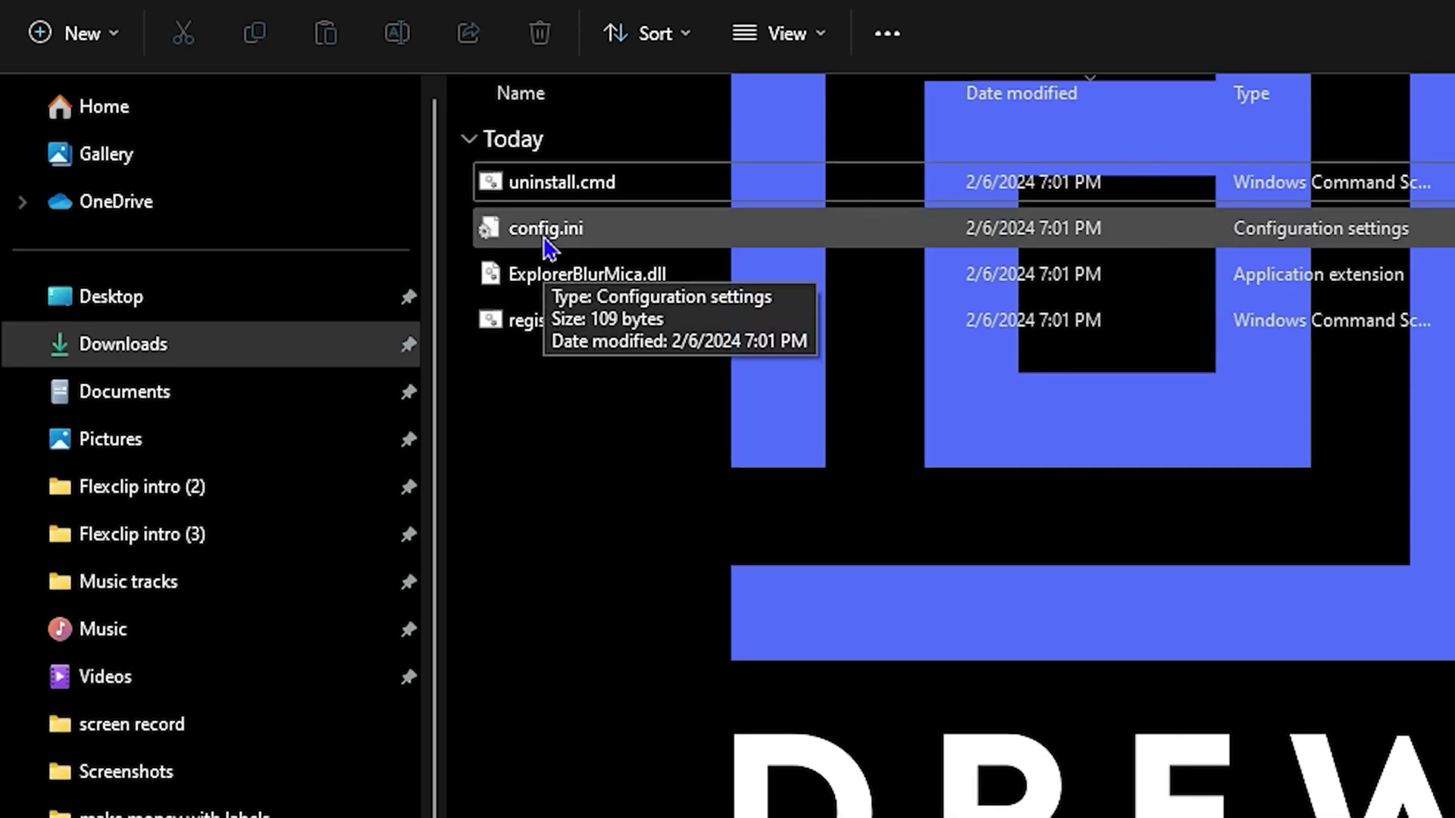
# Open config.ini in Notepad, change the opacity a=120 to a=50, and save
pyautogui.doubleClick(548, 241)
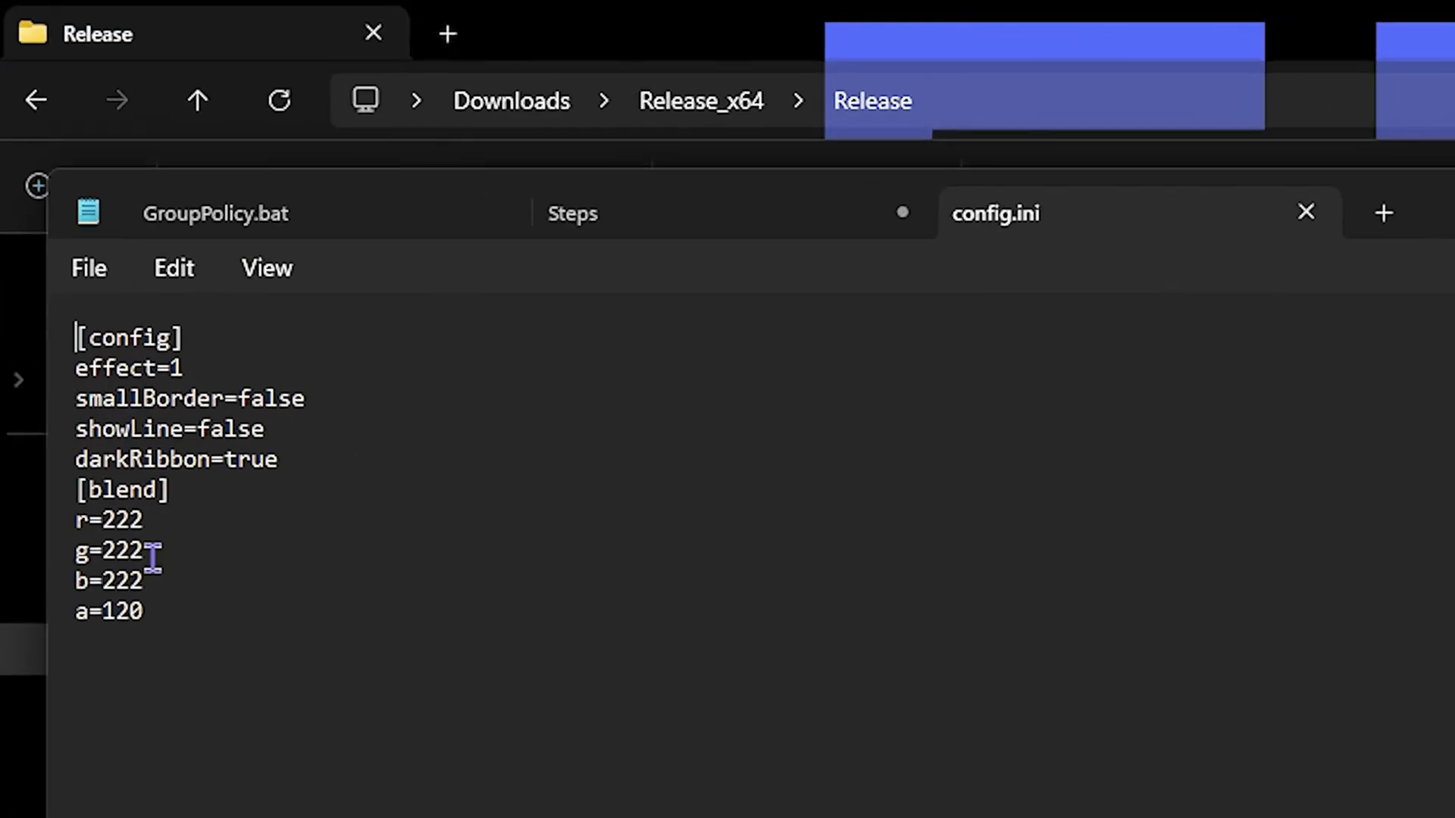
pyautogui.moveTo(157, 633); pyautogui.dragTo(73, 338)
pyautogui.click(181, 641)
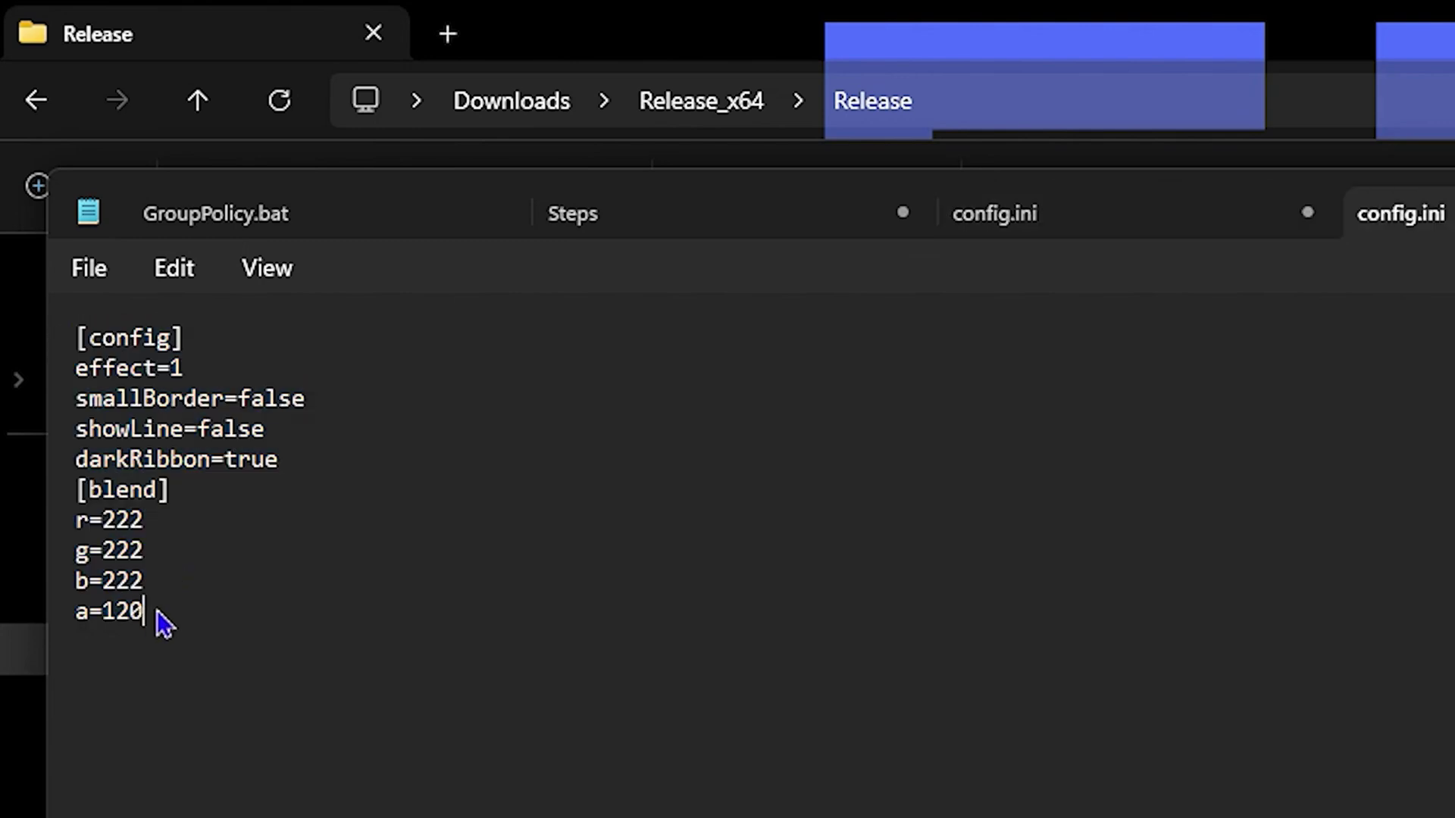
pyautogui.moveTo(155, 616); pyautogui.dragTo(128, 619)
pyautogui.press('BackSpace')
pyautogui.press('BackSpace')
pyautogui.press('BackSpace')
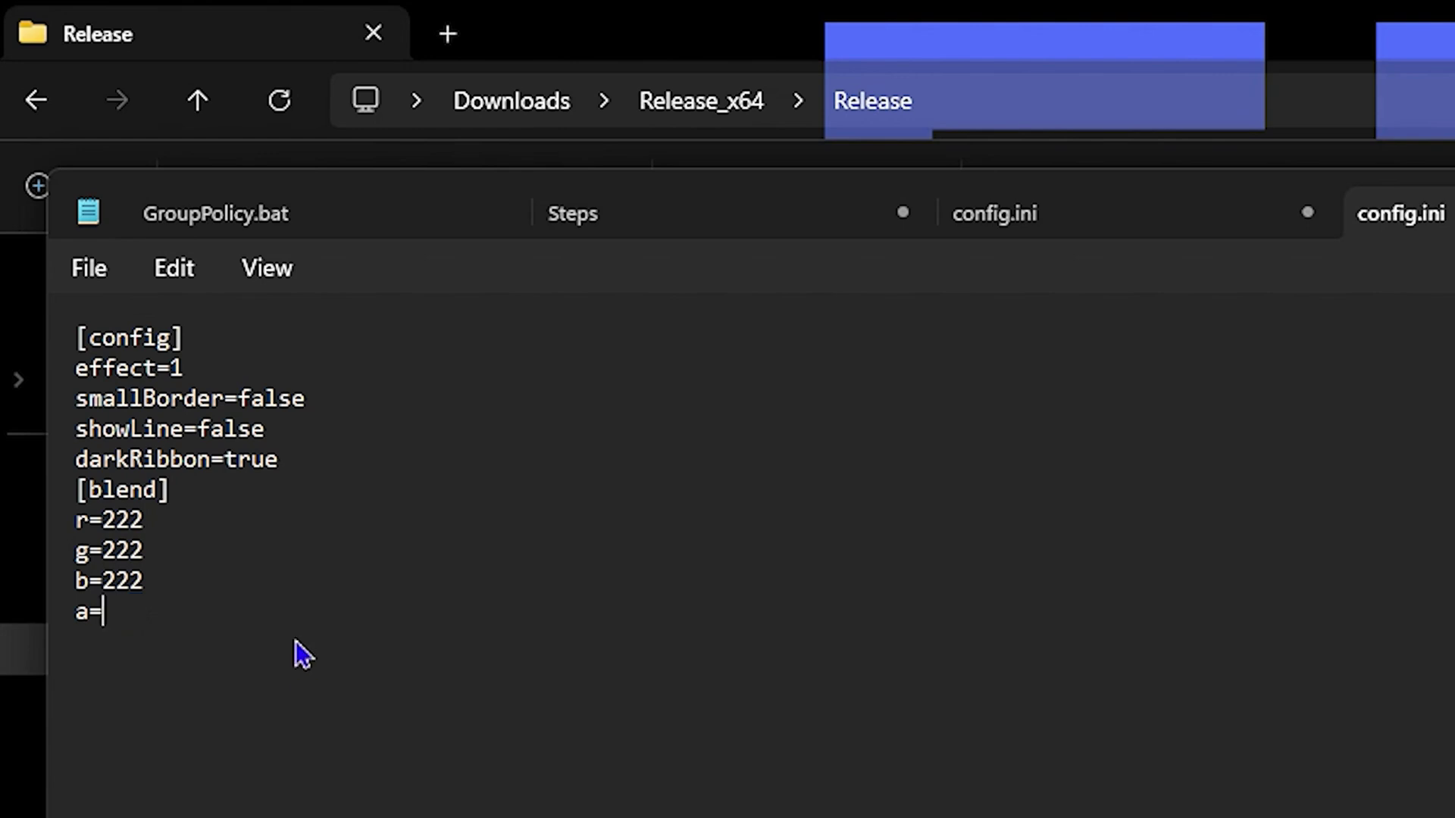
pyautogui.click(102, 281)
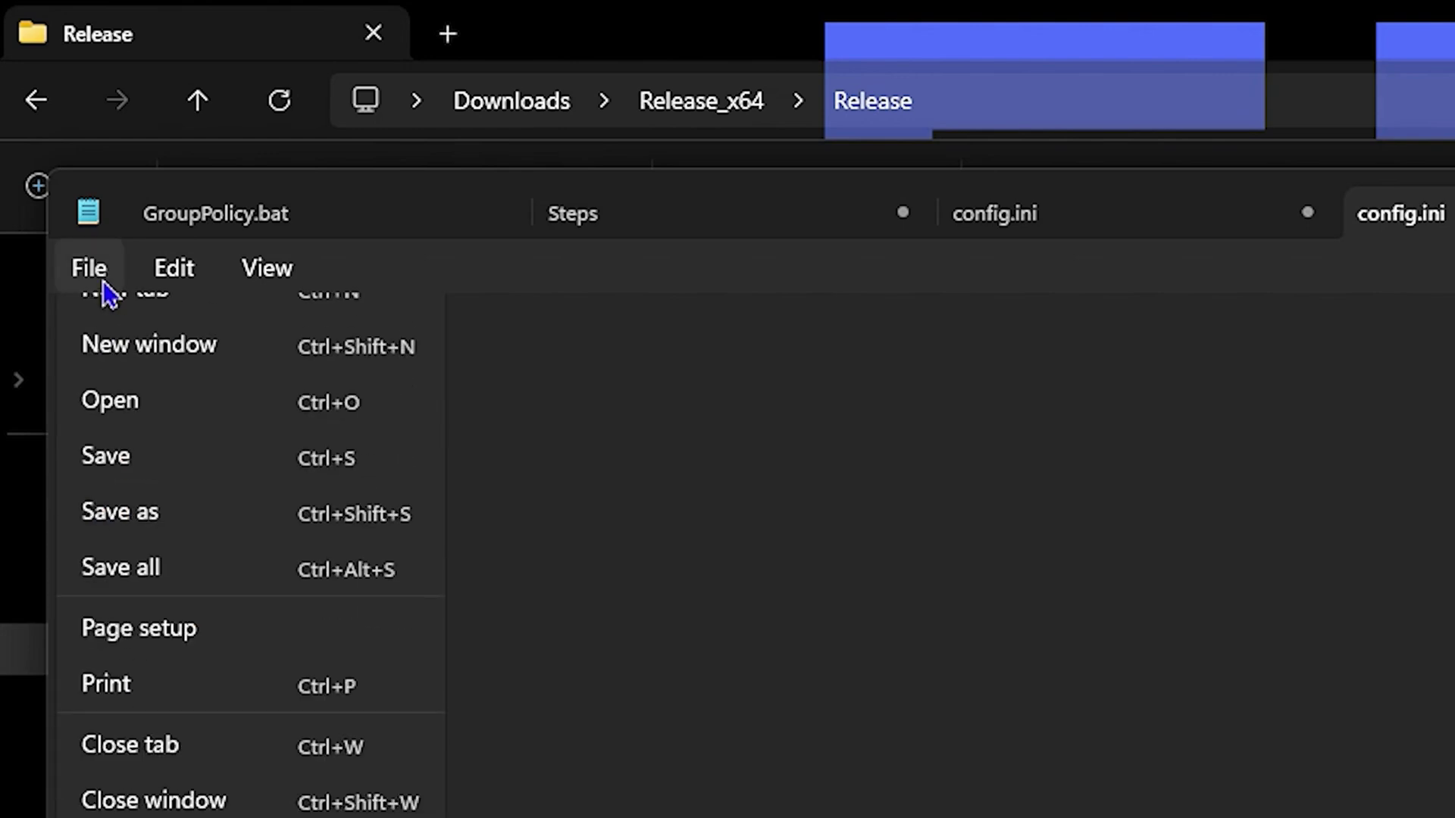
pyautogui.click(136, 497)
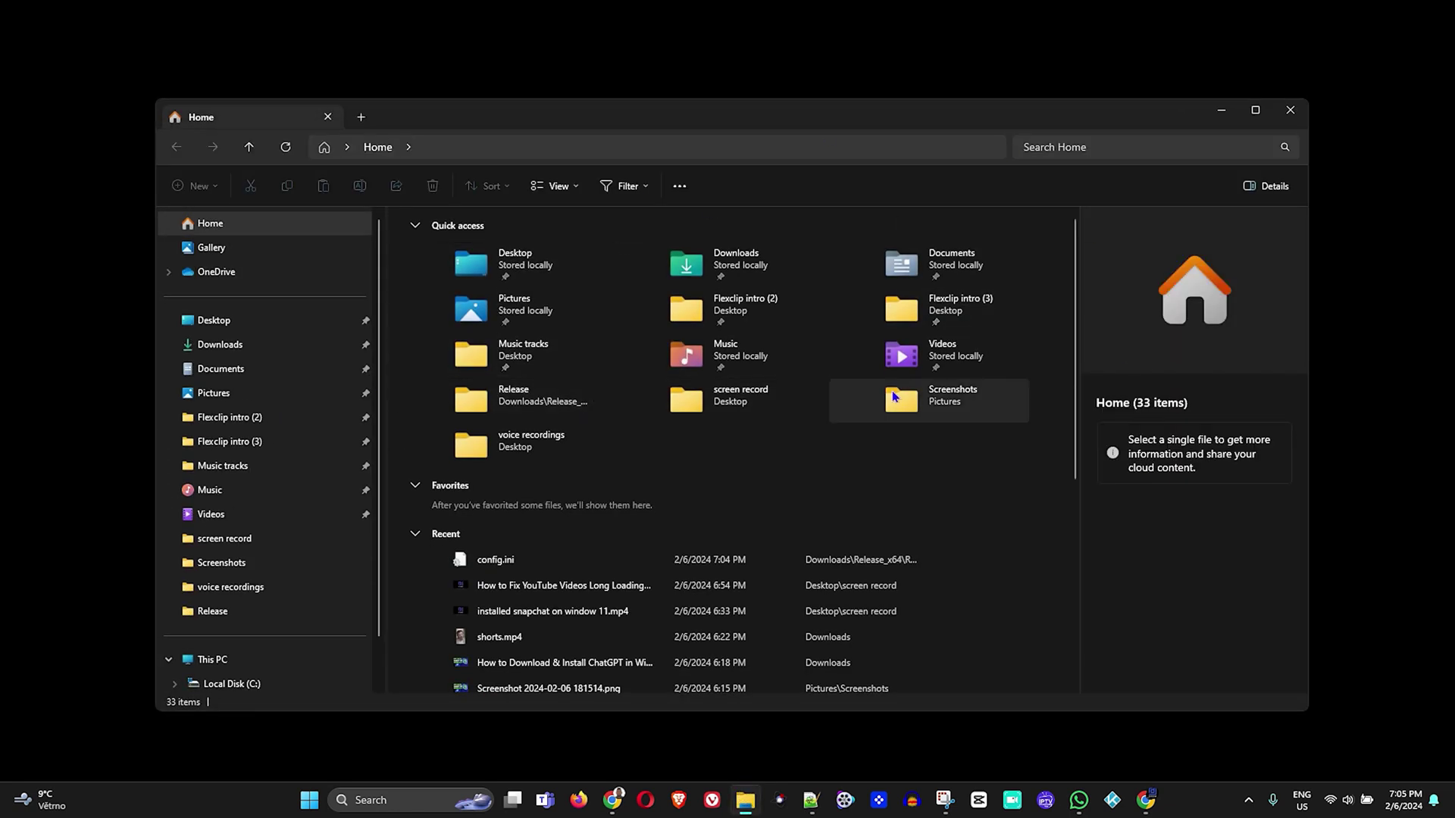
# Drag the new Home window over the desktop to show its increased transparency
pyautogui.moveTo(601, 112); pyautogui.dragTo(563, 138)
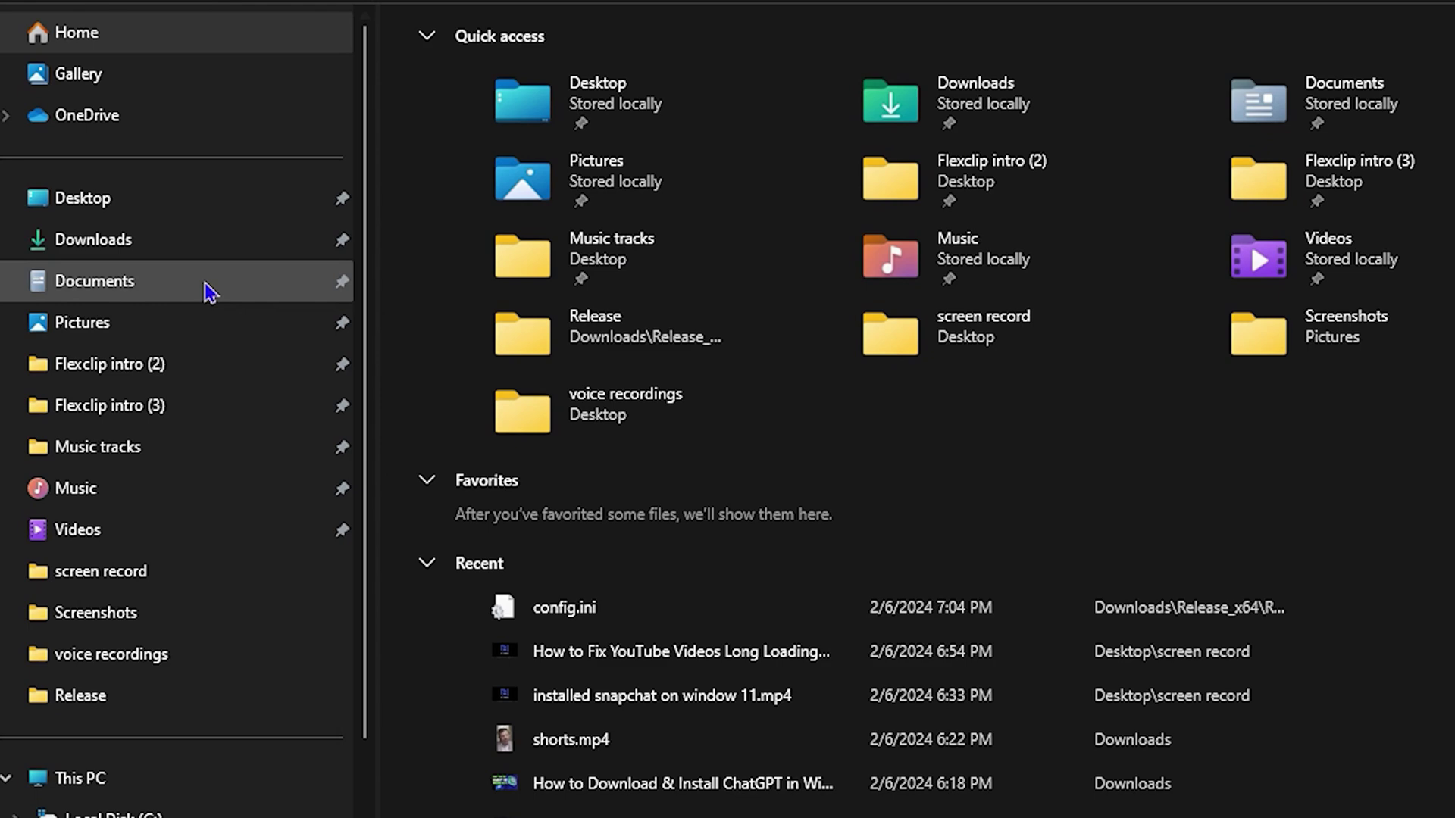
# Navigate to Downloads > Release_x64 > Release and bring up the actions for config.ini
pyautogui.click(219, 359)
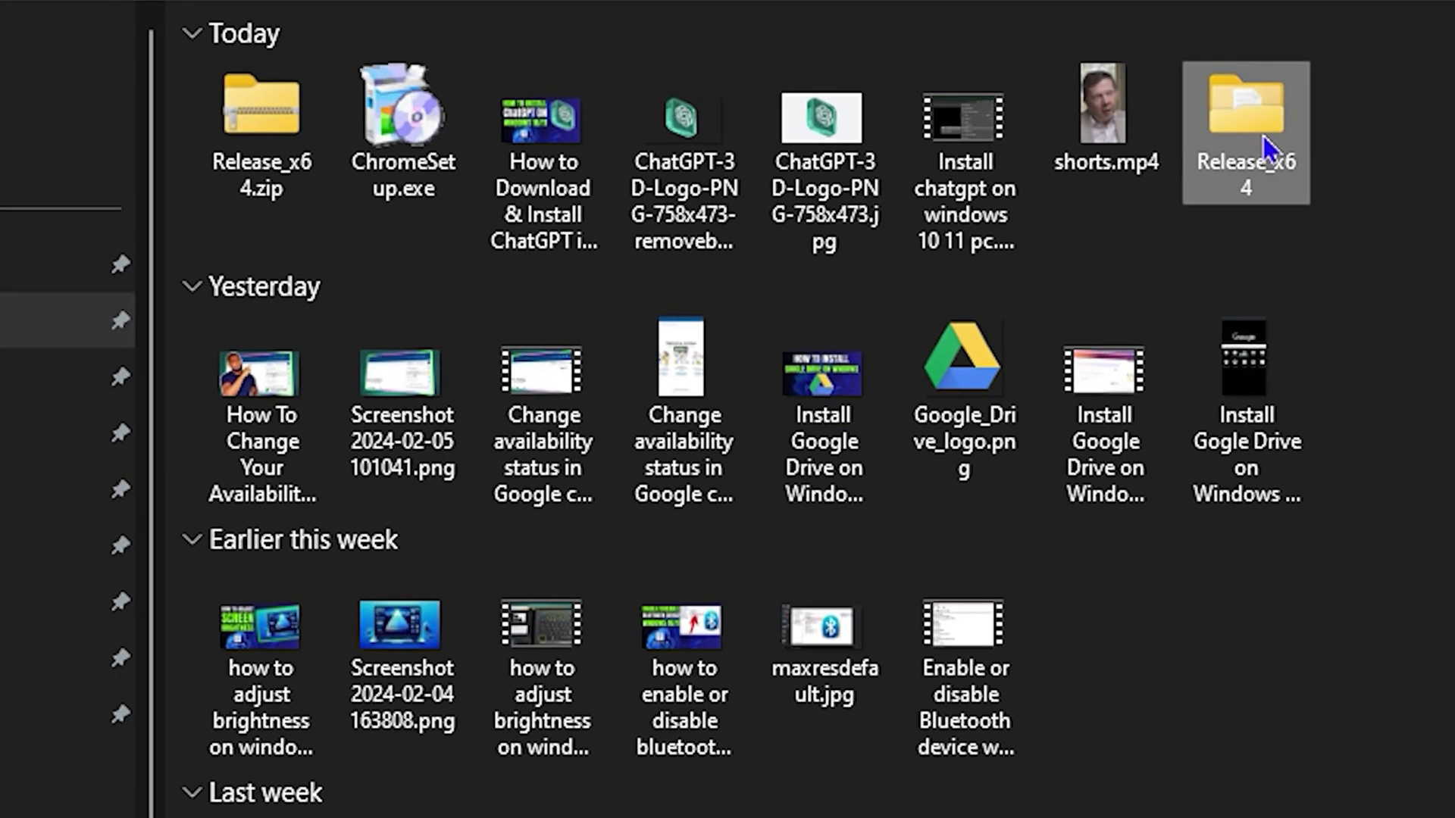
pyautogui.doubleClick(1173, 87)
pyautogui.doubleClick(307, 190)
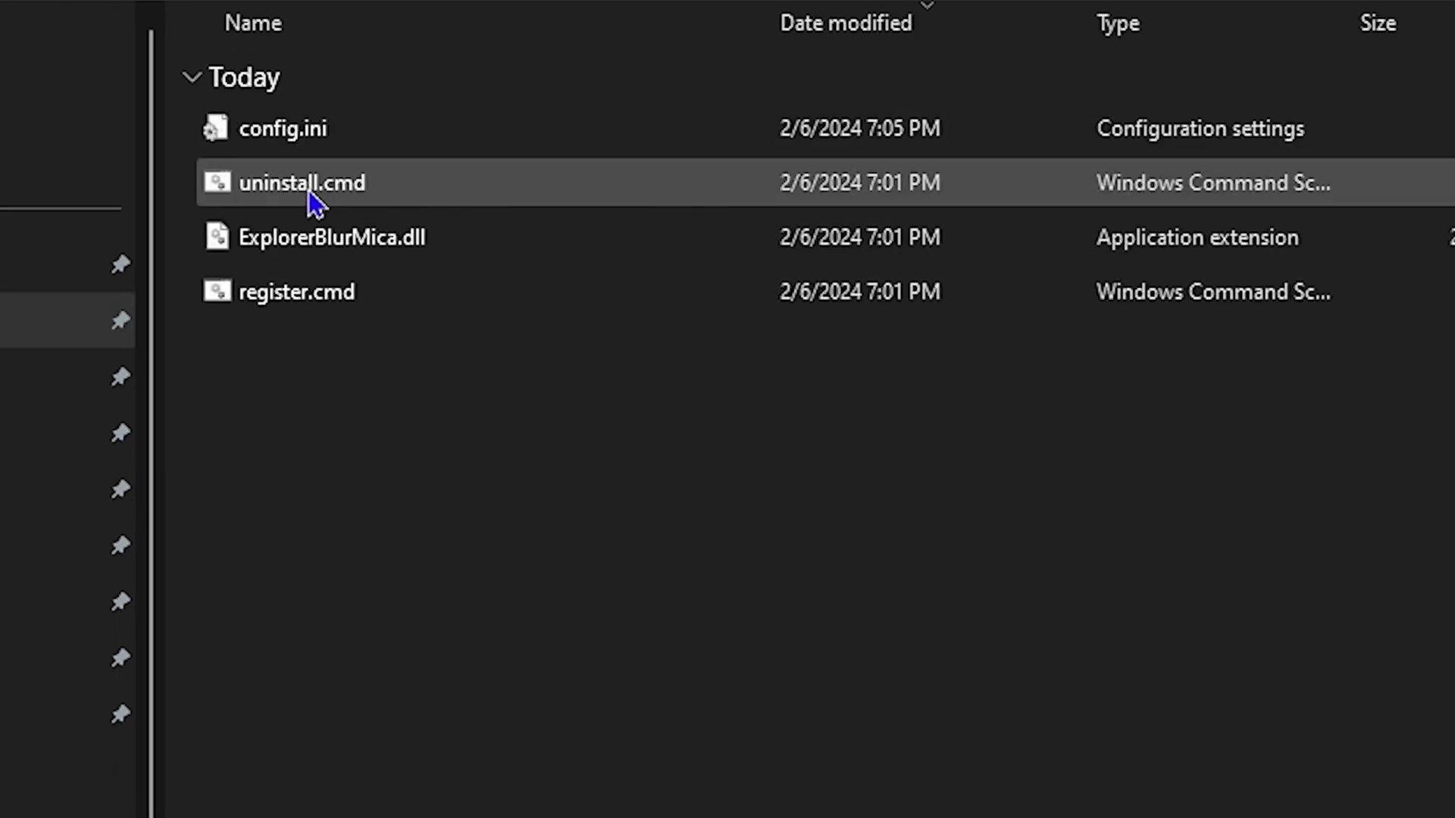
pyautogui.rightClick(299, 132)
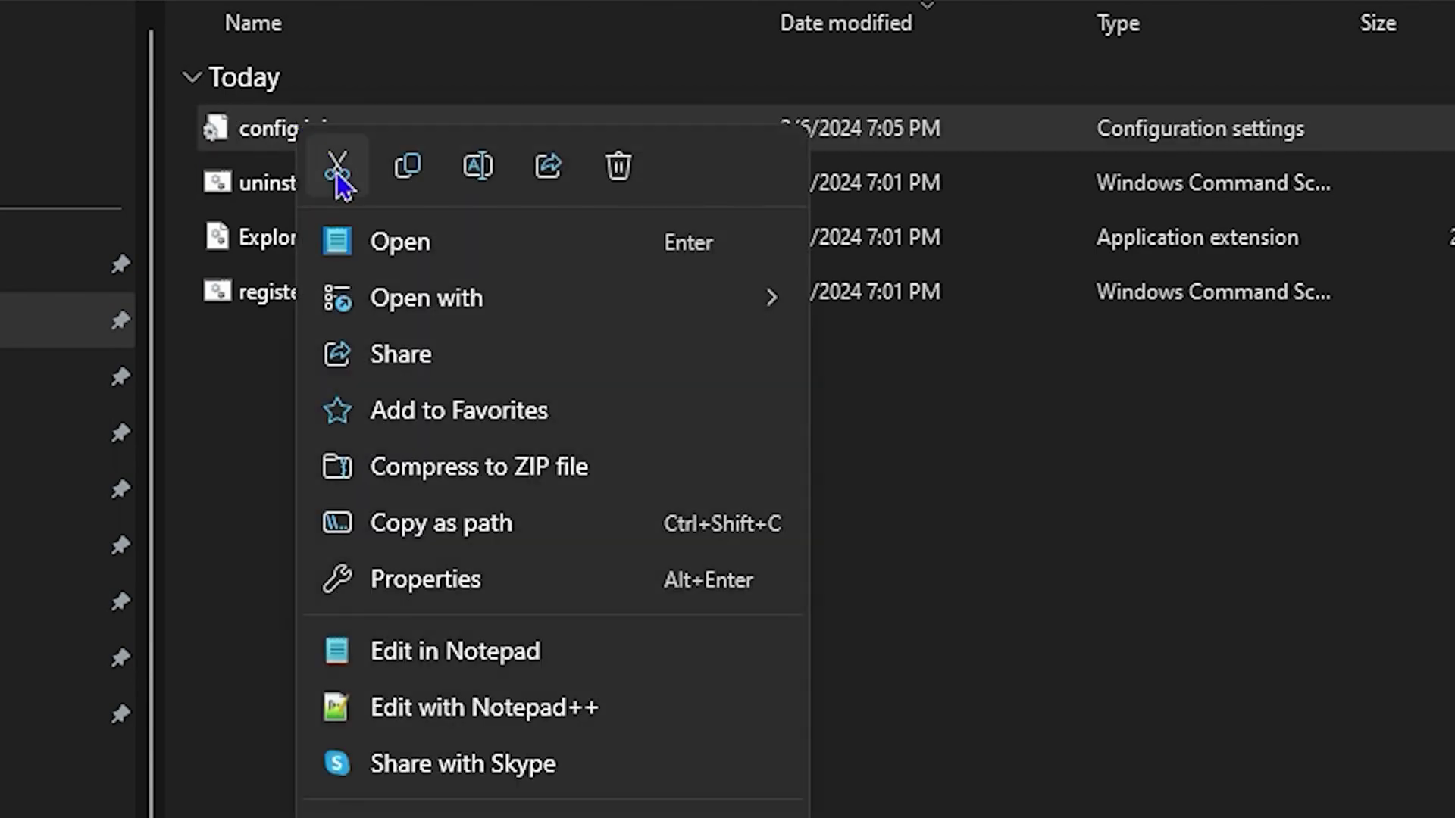
# Open config.ini in Notepad, set the opacity back to a=120, and save
pyautogui.doubleClick(261, 135)
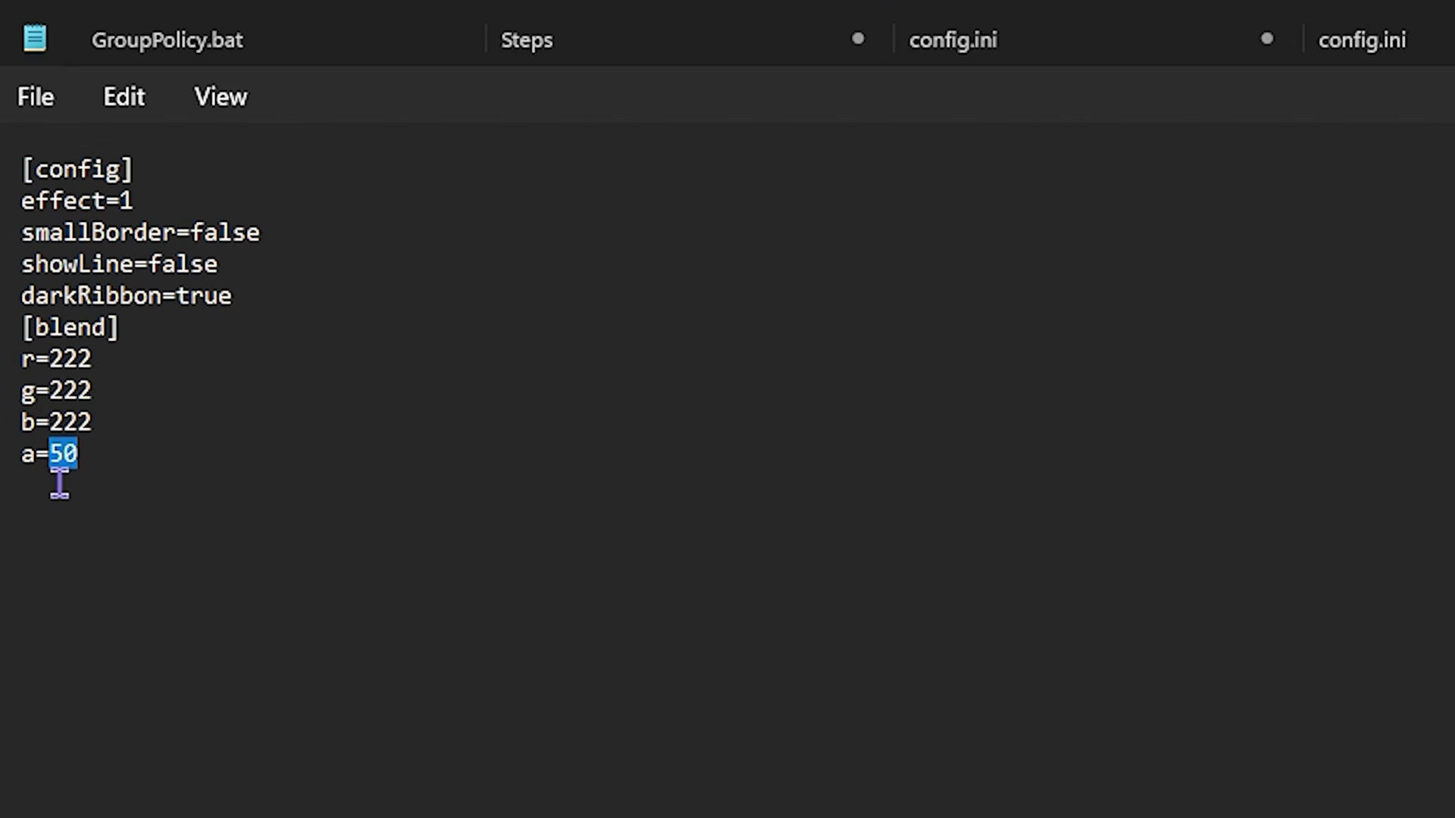
pyautogui.write('20')
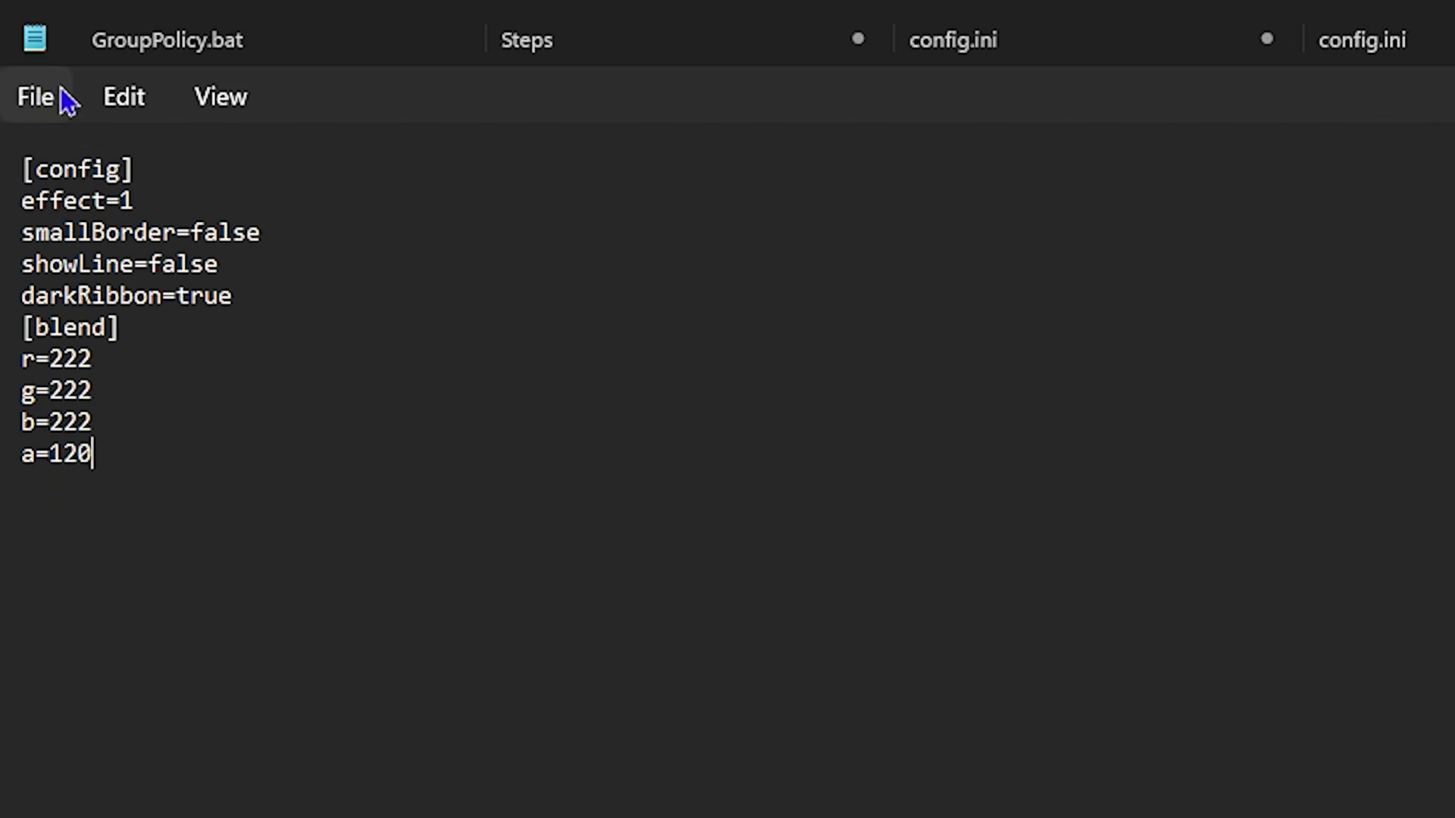
pyautogui.click(38, 97)
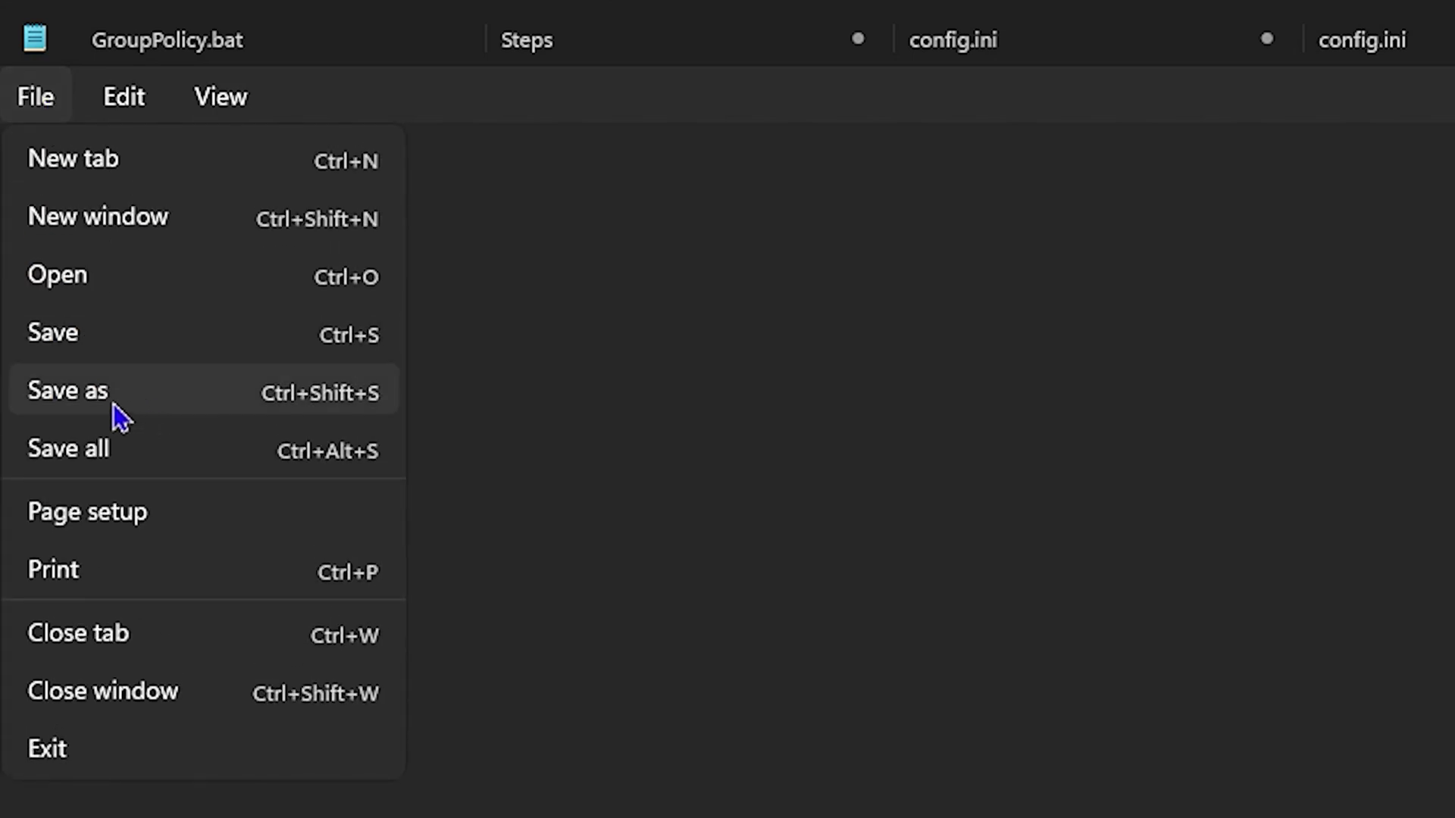
pyautogui.click(94, 331)
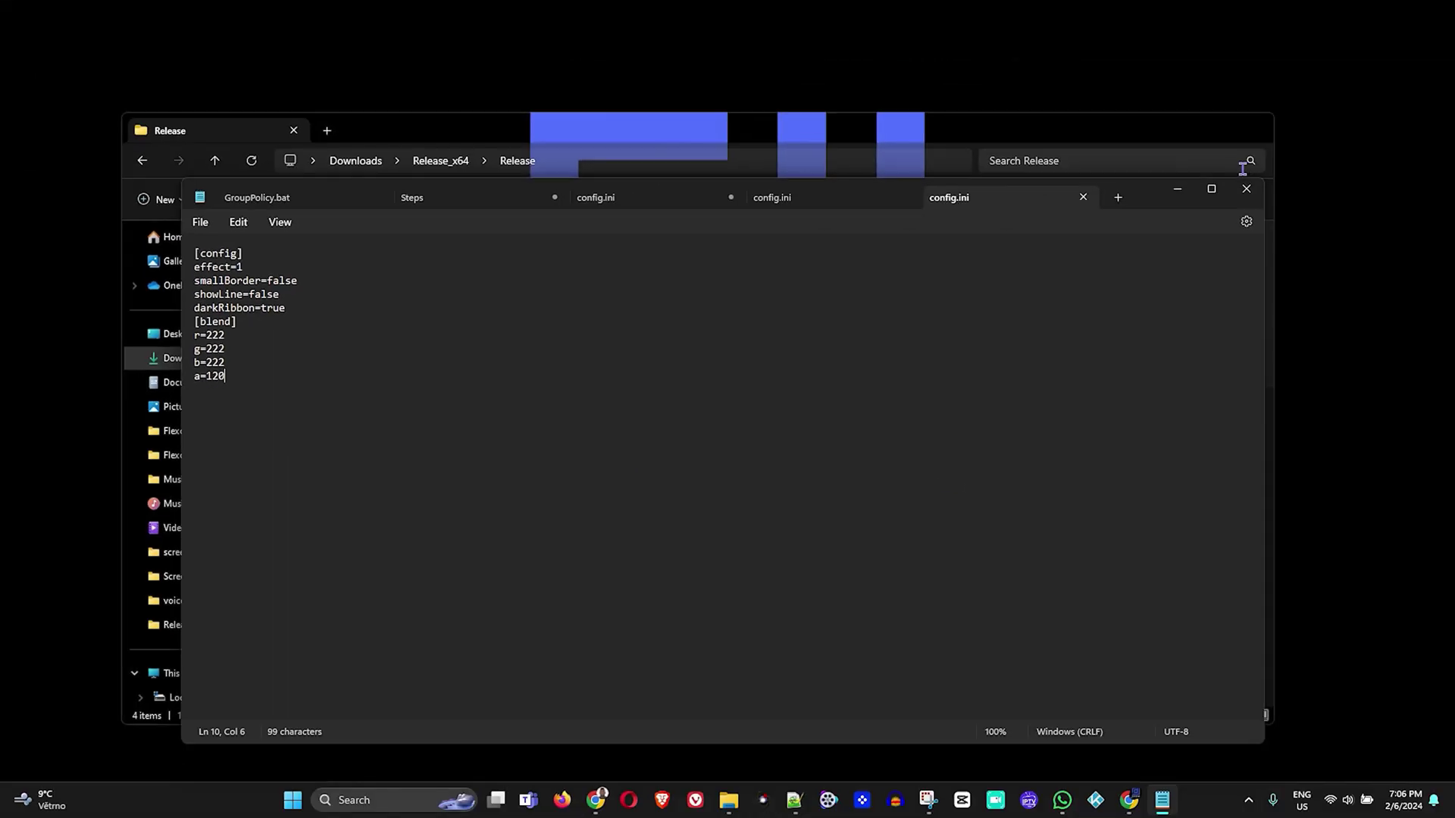
# Close Notepad and File Explorer, then reopen File Explorer to check the restored opacity
pyautogui.click(1246, 189)
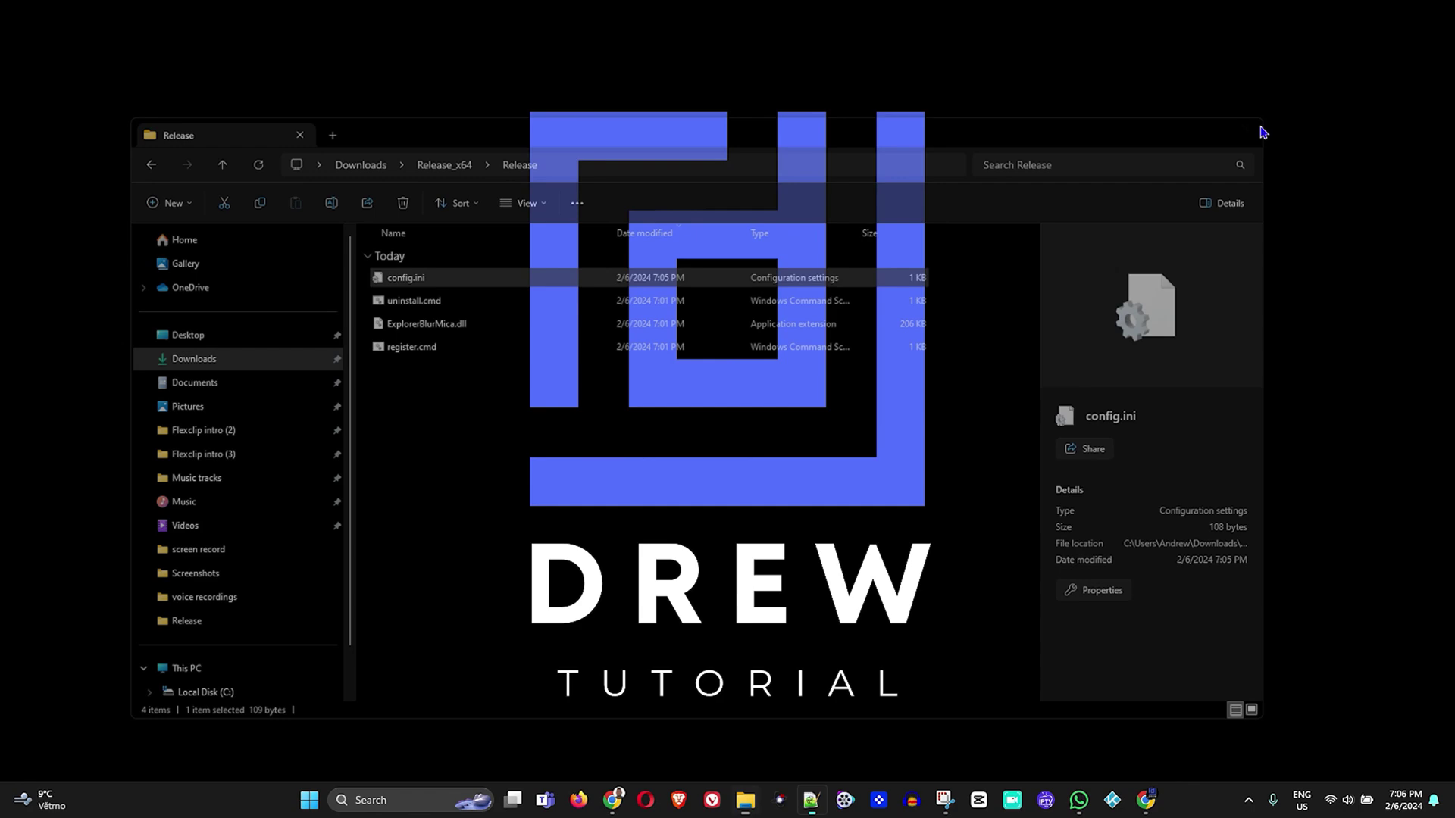
pyautogui.click(1260, 132)
pyautogui.click(746, 801)
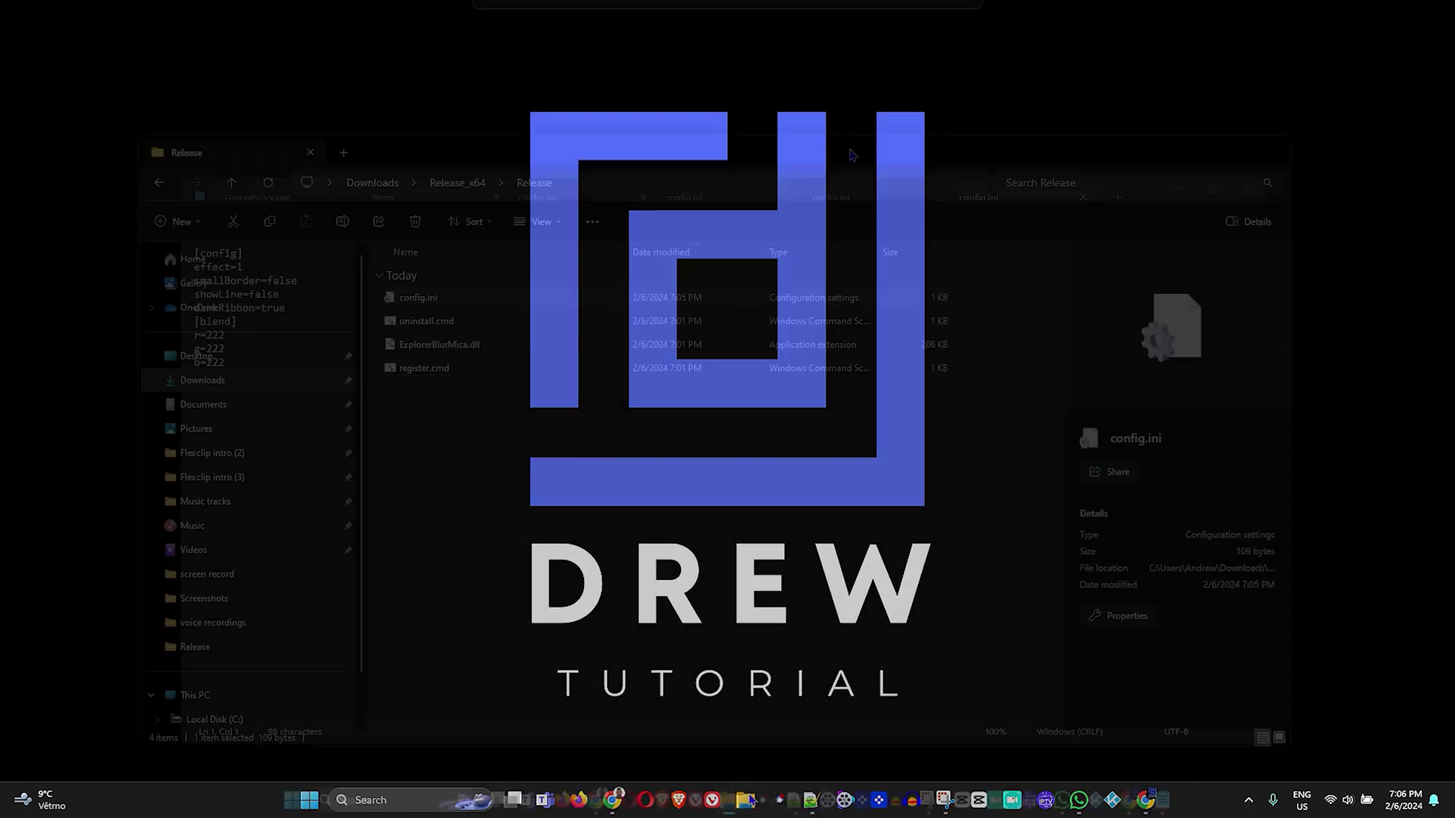
pyautogui.click(1246, 190)
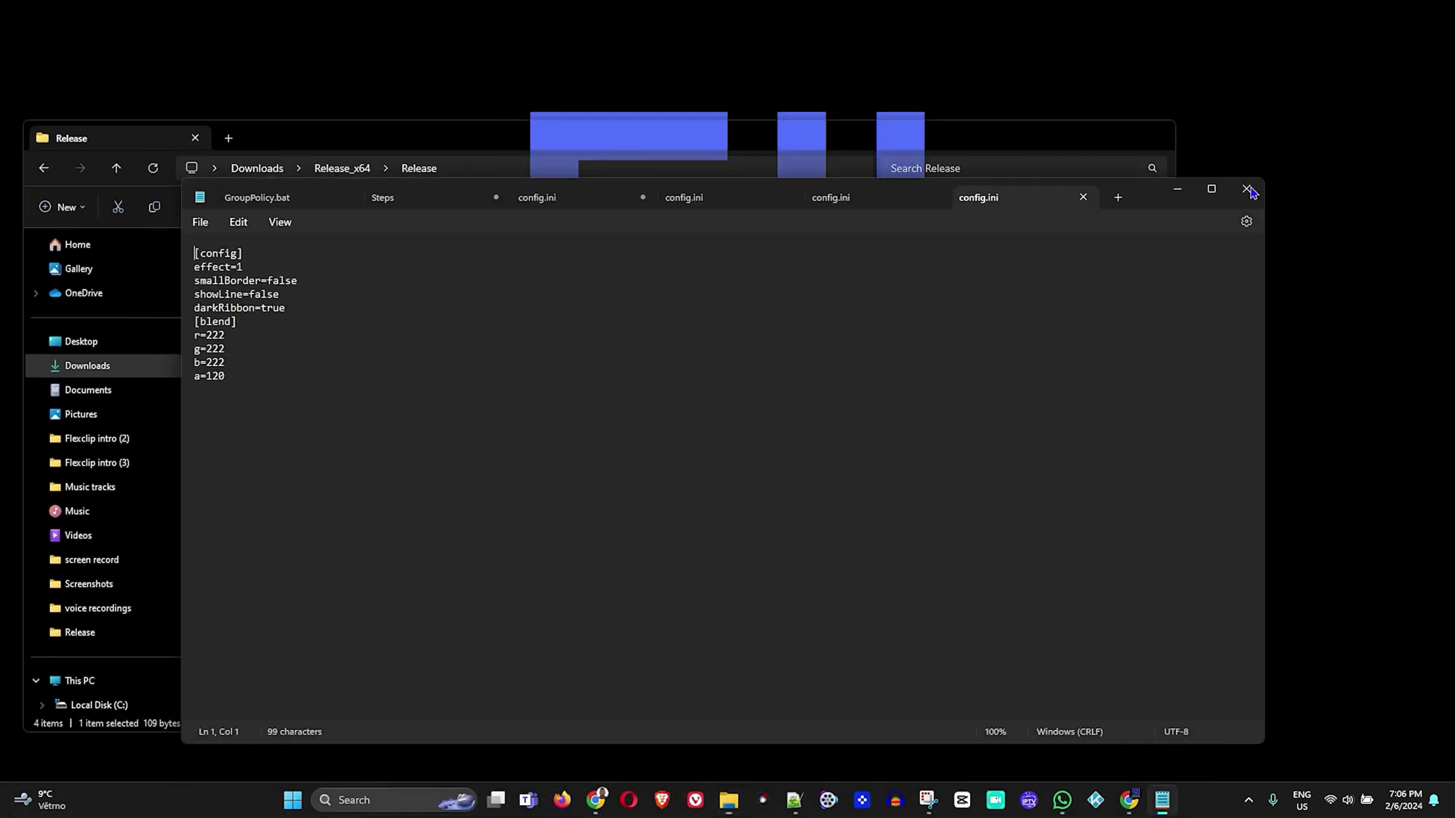
# Drag the Release folder window up and right to view its transparency against the wallpaper
pyautogui.moveTo(668, 136)
pyautogui.mouseDown()
pyautogui.moveTo(894, 108)
pyautogui.moveTo(834, 97)
pyautogui.moveTo(757, 129)
pyautogui.moveTo(777, 129)
pyautogui.mouseUp()
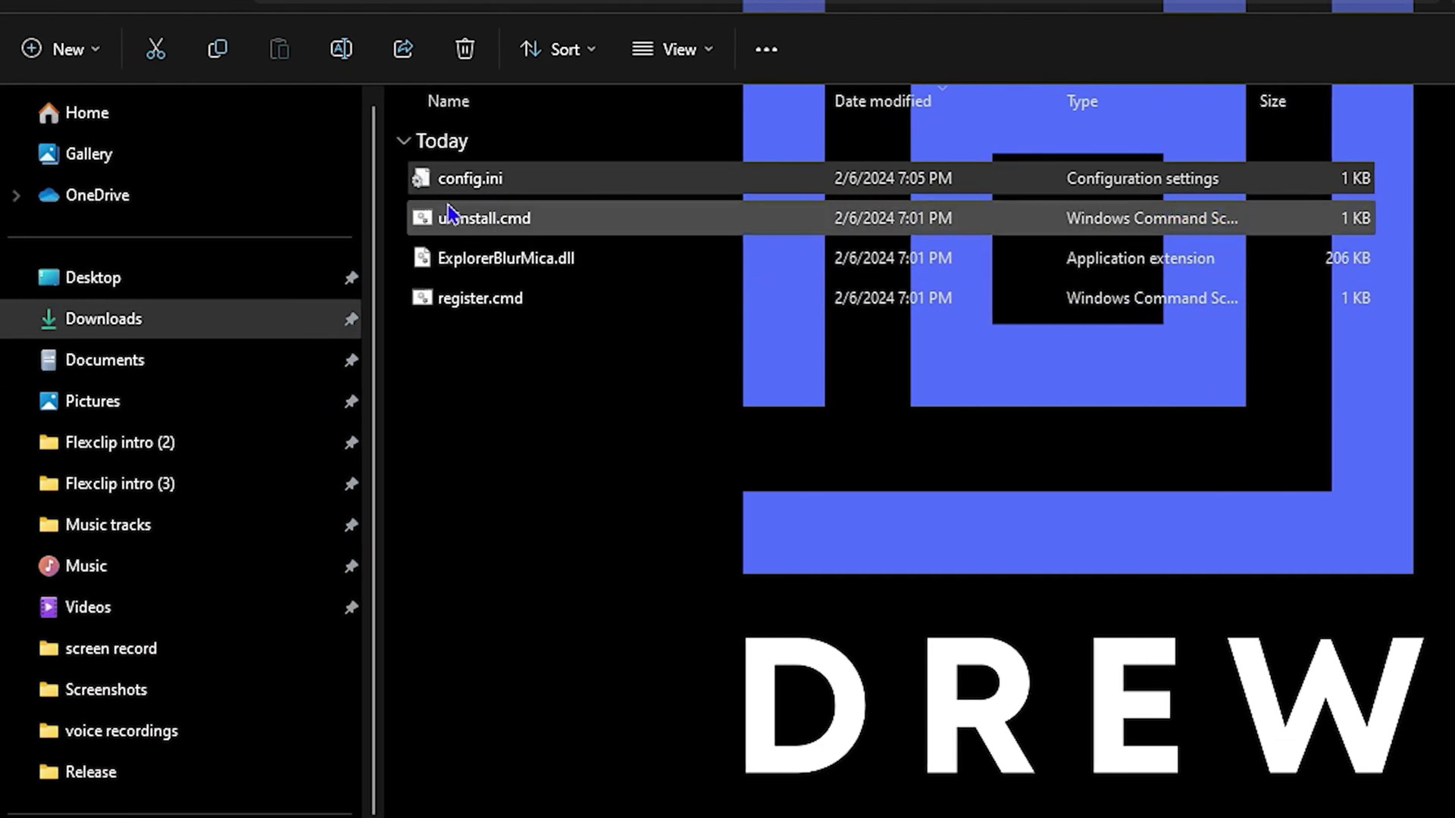
# Run uninstall.cmd as administrator, letting it past SmartScreen, to unregister ExplorerBlurMica.dll
pyautogui.rightClick(479, 227)
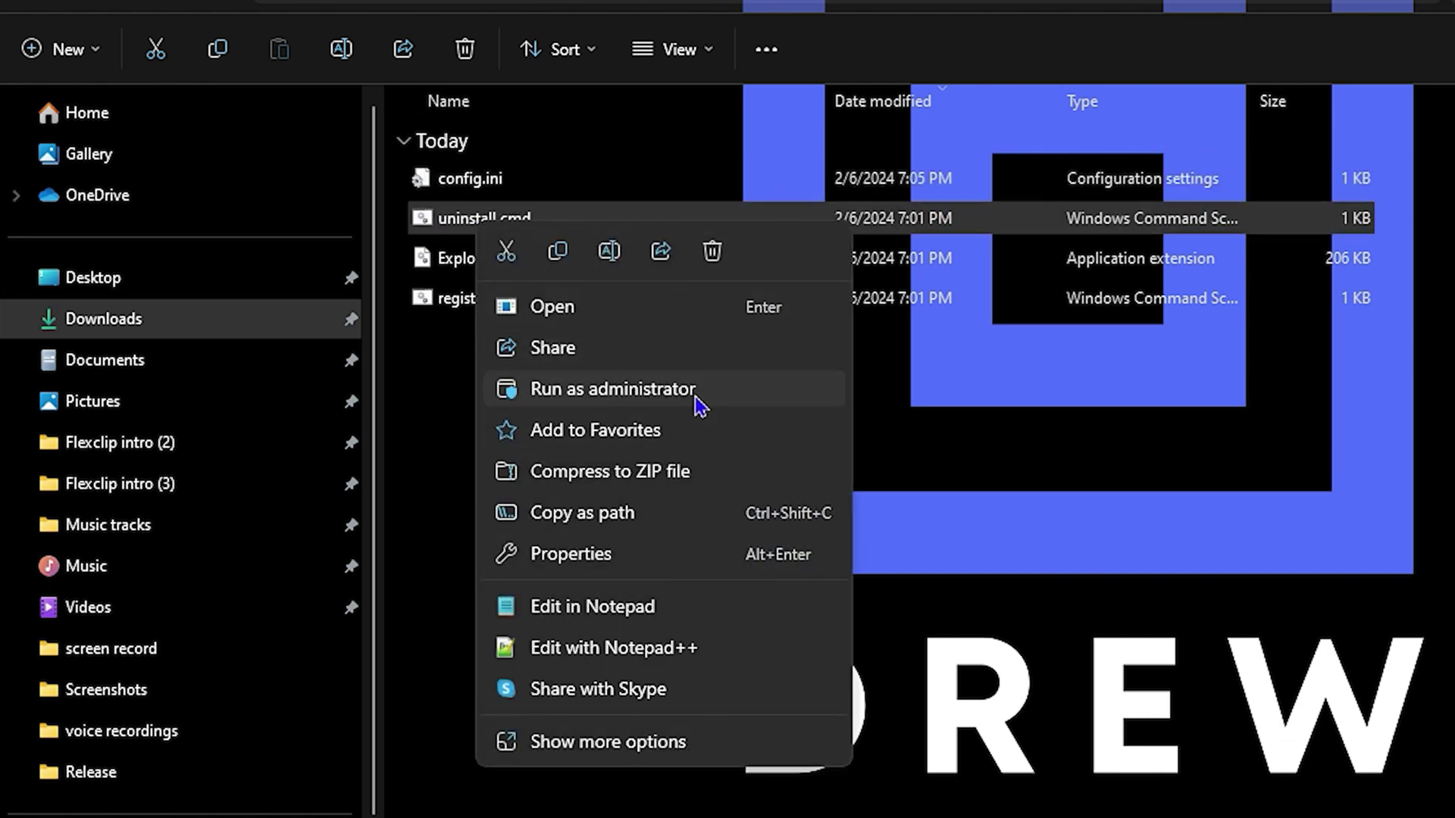
pyautogui.click(699, 401)
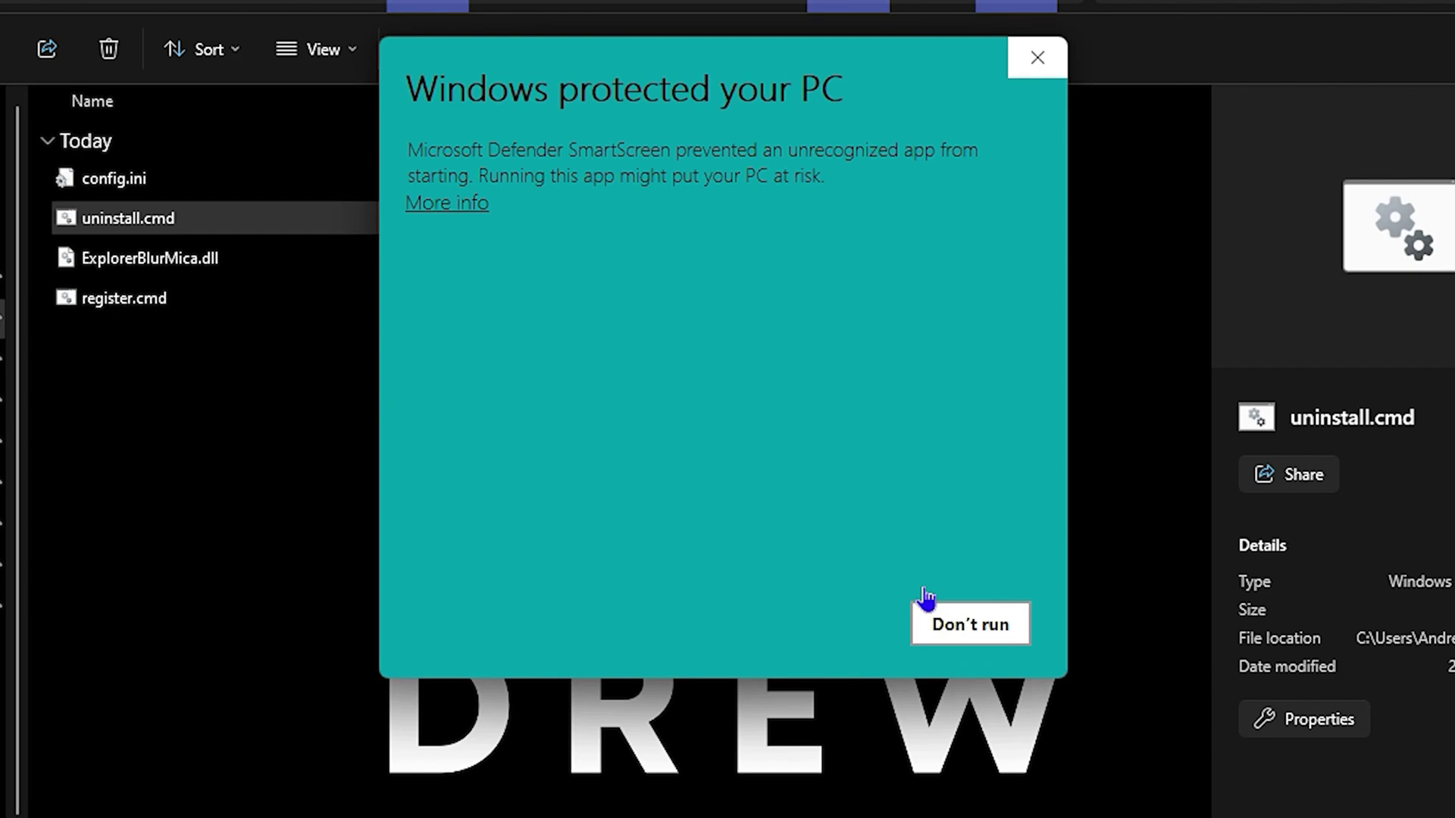
pyautogui.click(447, 203)
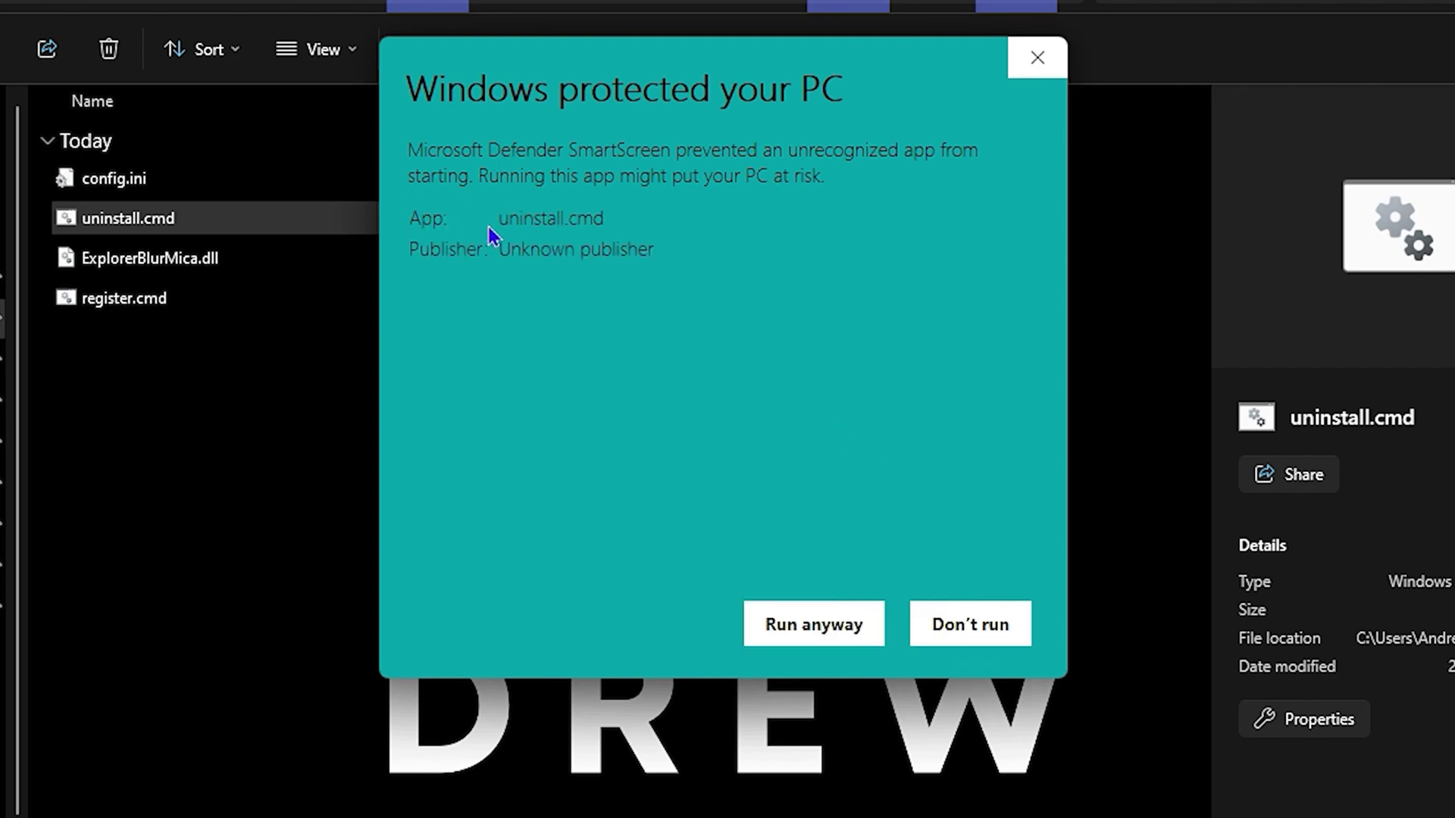
pyautogui.click(822, 630)
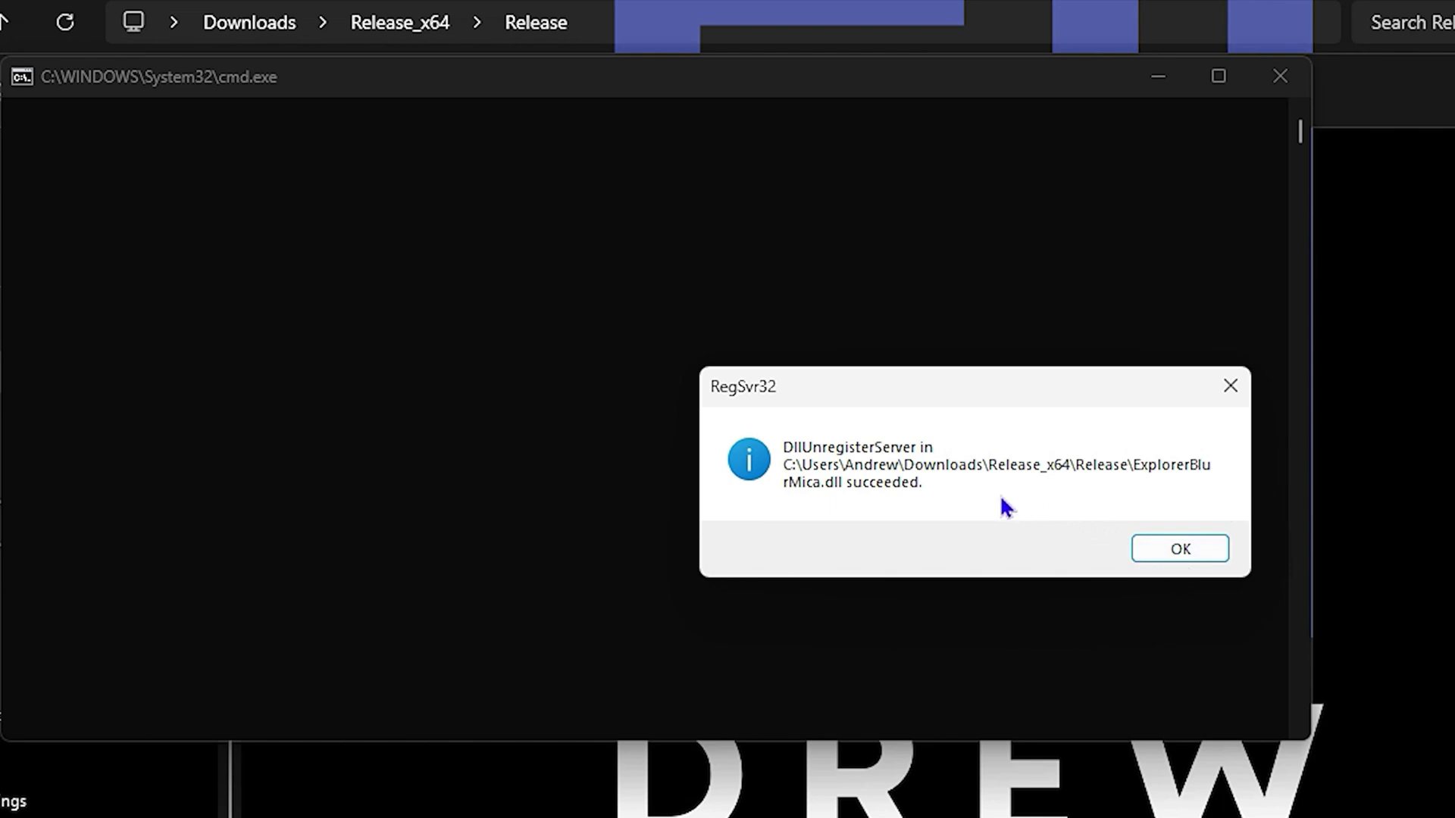
# Dismiss the RegSvr32 success message and scroll the restarted Explorer's Home page
pyautogui.click(1165, 550)
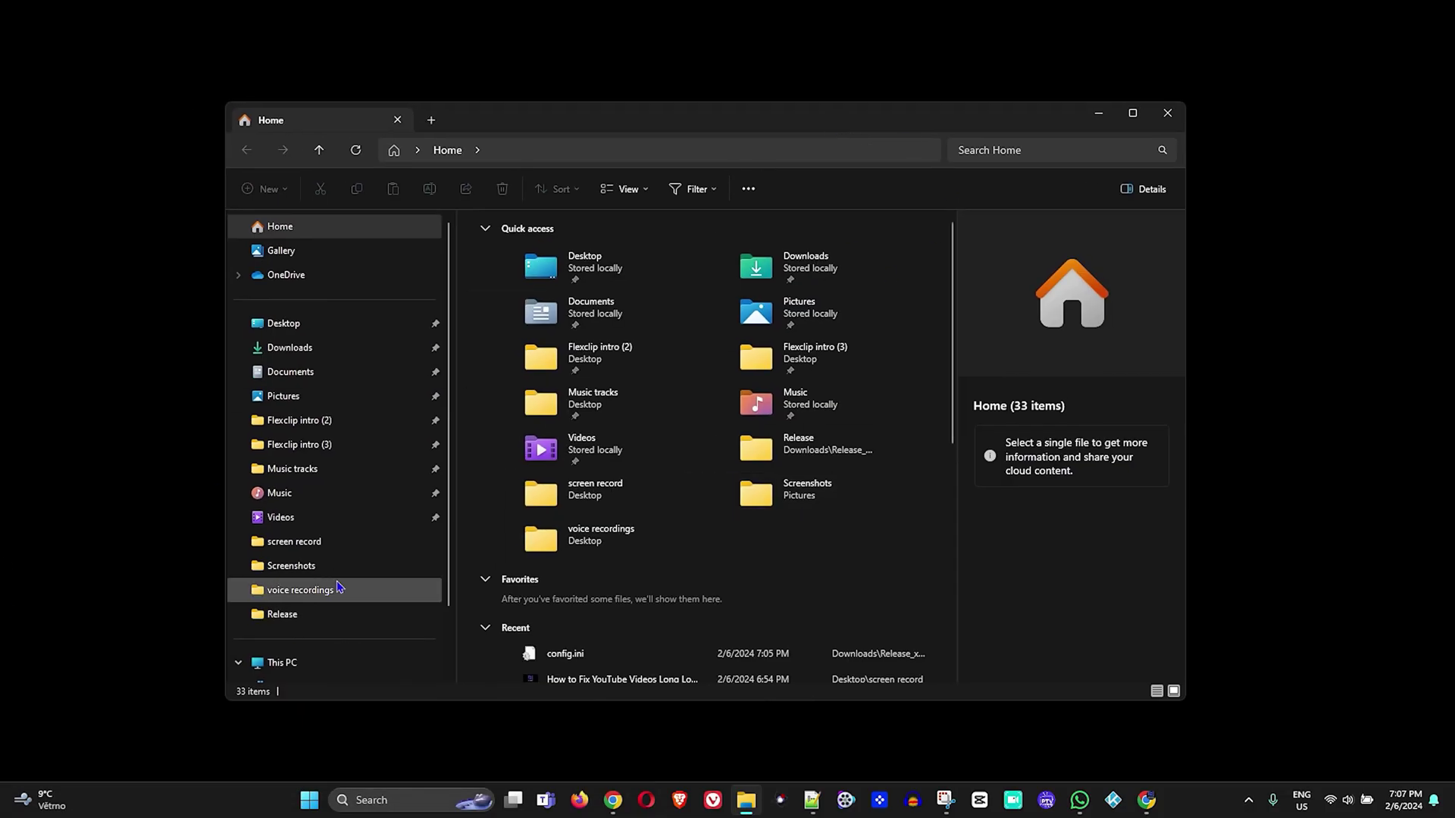
pyautogui.scroll(-3, 700, 498)
pyautogui.scroll(-2, 701, 498)
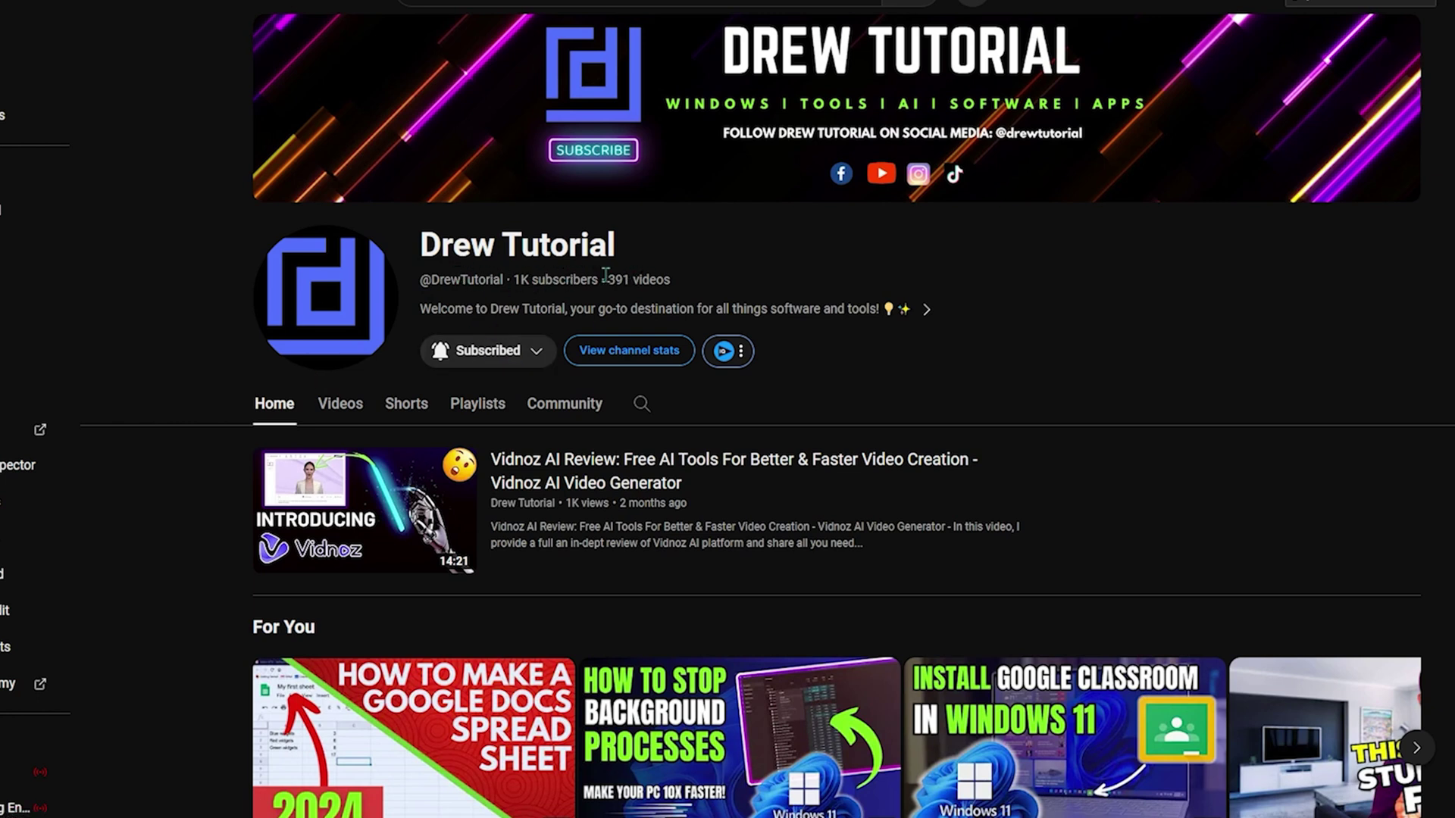
# Open the channel's Videos listing and scroll through its uploads
pyautogui.scroll(-15, 300, 409)
pyautogui.scroll(15, 334, 403)
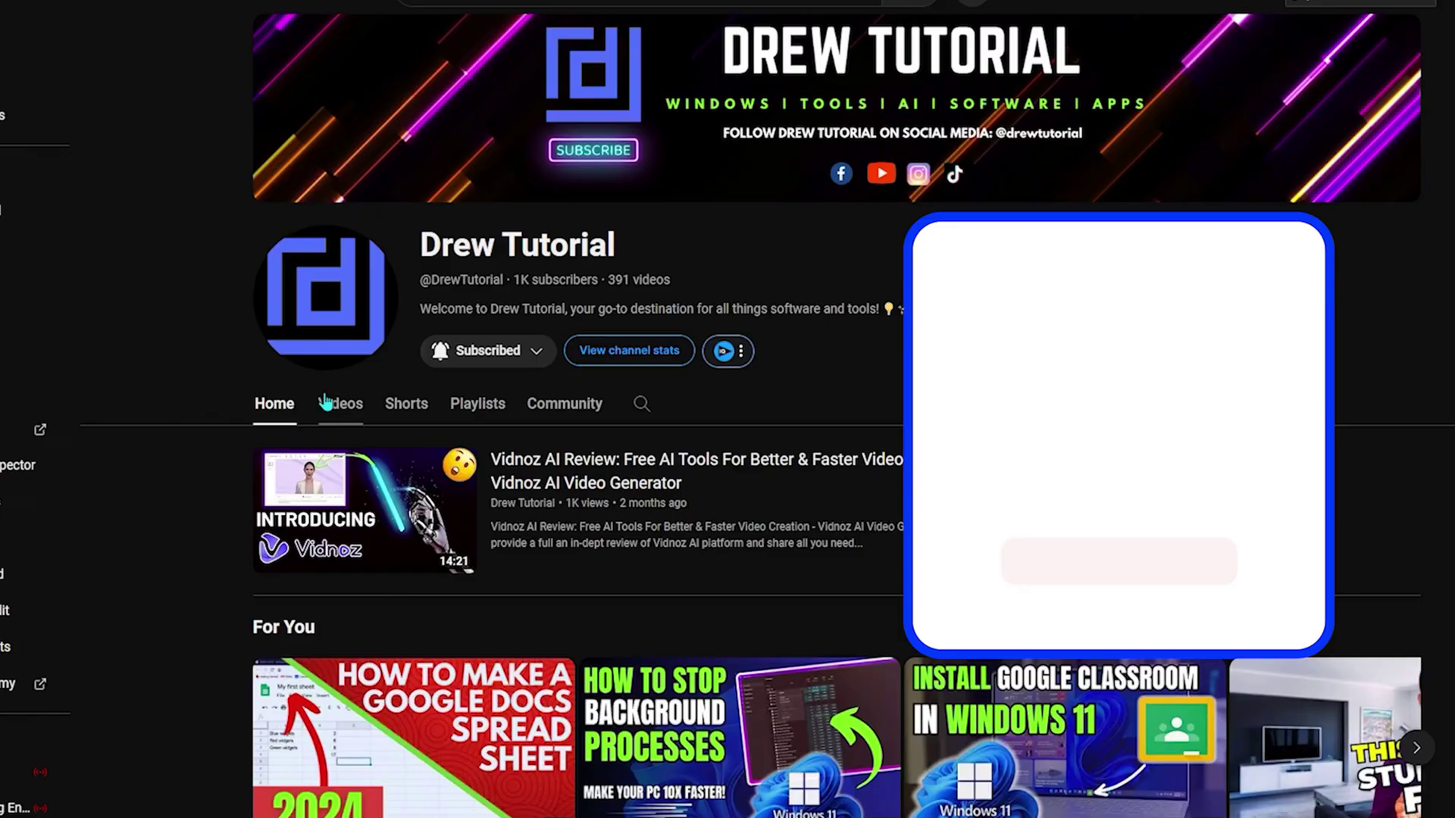
pyautogui.click(339, 403)
pyautogui.scroll(-5, 710, 538)
pyautogui.scroll(-20, 709, 538)
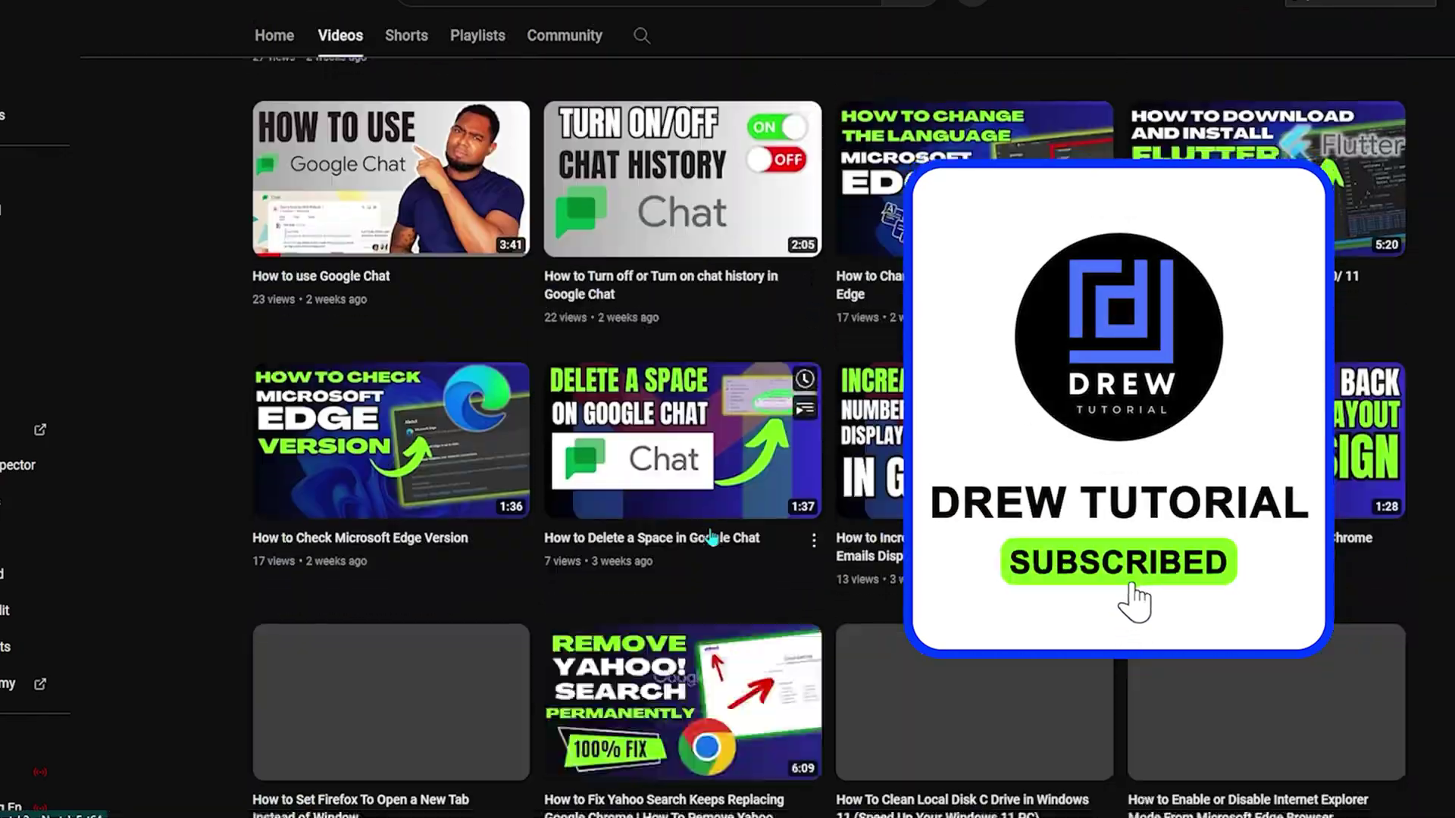
pyautogui.scroll(-5, 711, 529)
pyautogui.scroll(20, 711, 528)
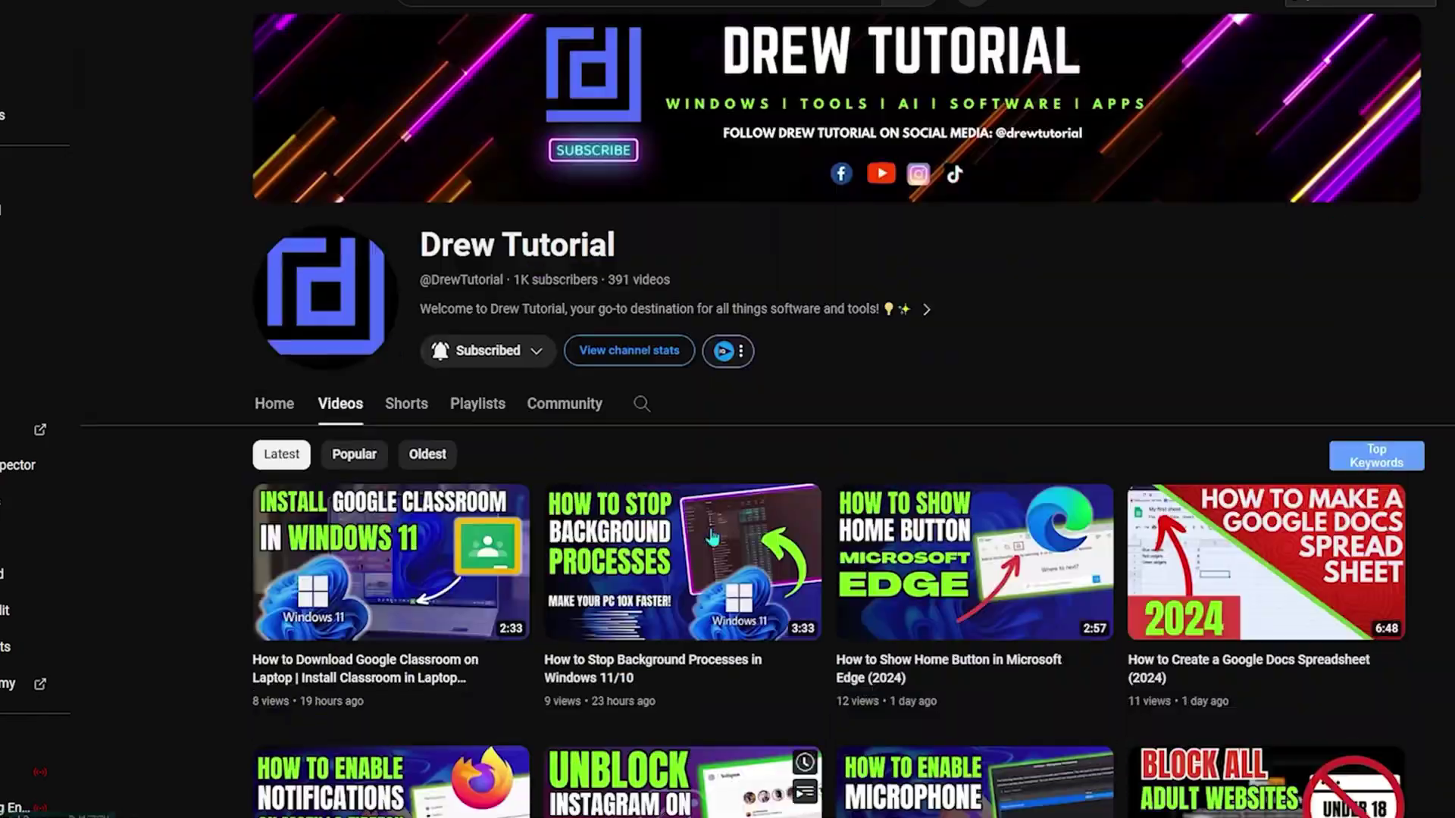
# Switch to the channel's Shorts listing and scroll through its latest shorts
pyautogui.click(406, 406)
pyautogui.scroll(-4, 734, 581)
pyautogui.scroll(-20, 733, 581)
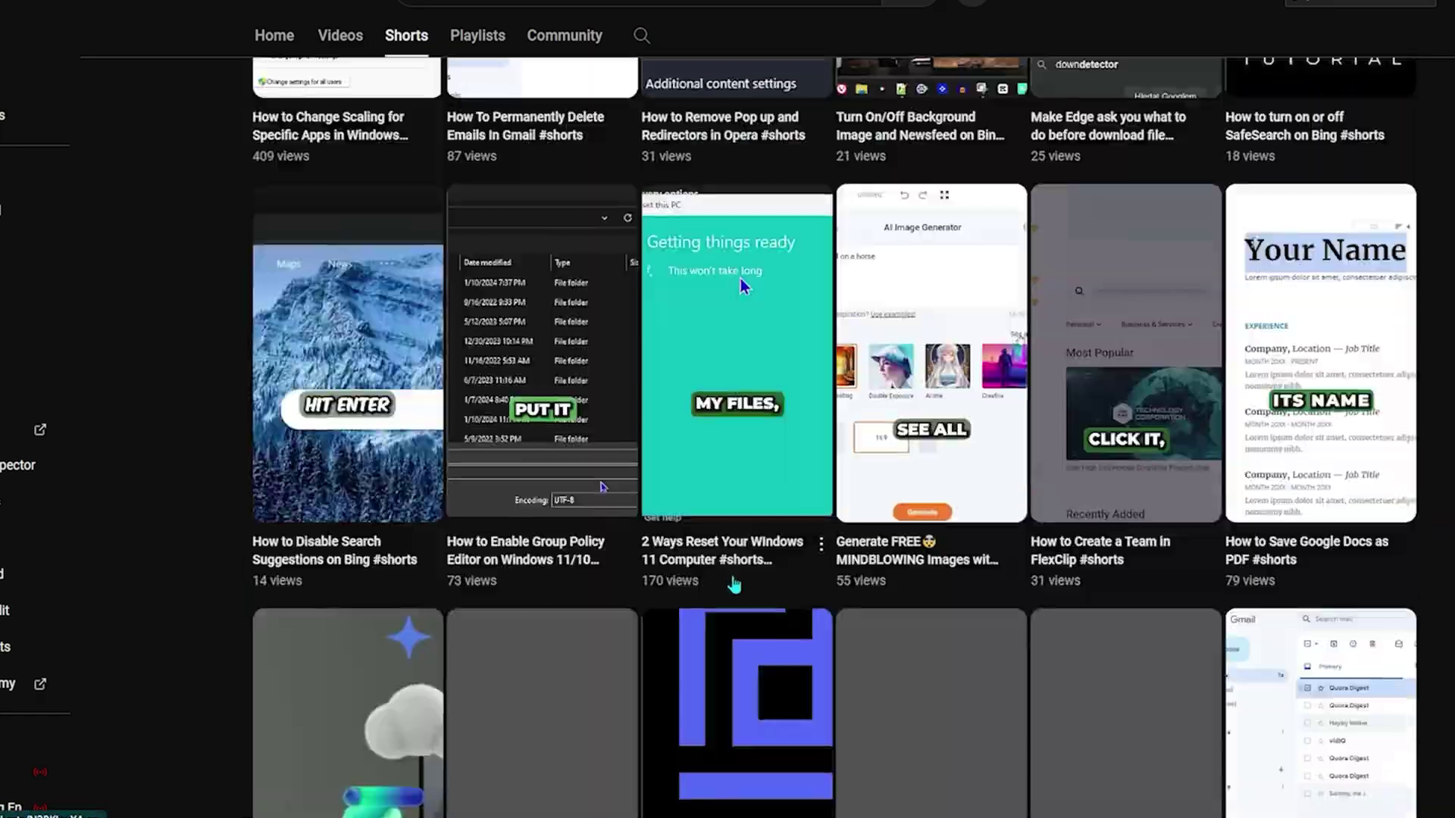
pyautogui.scroll(-20, 733, 581)
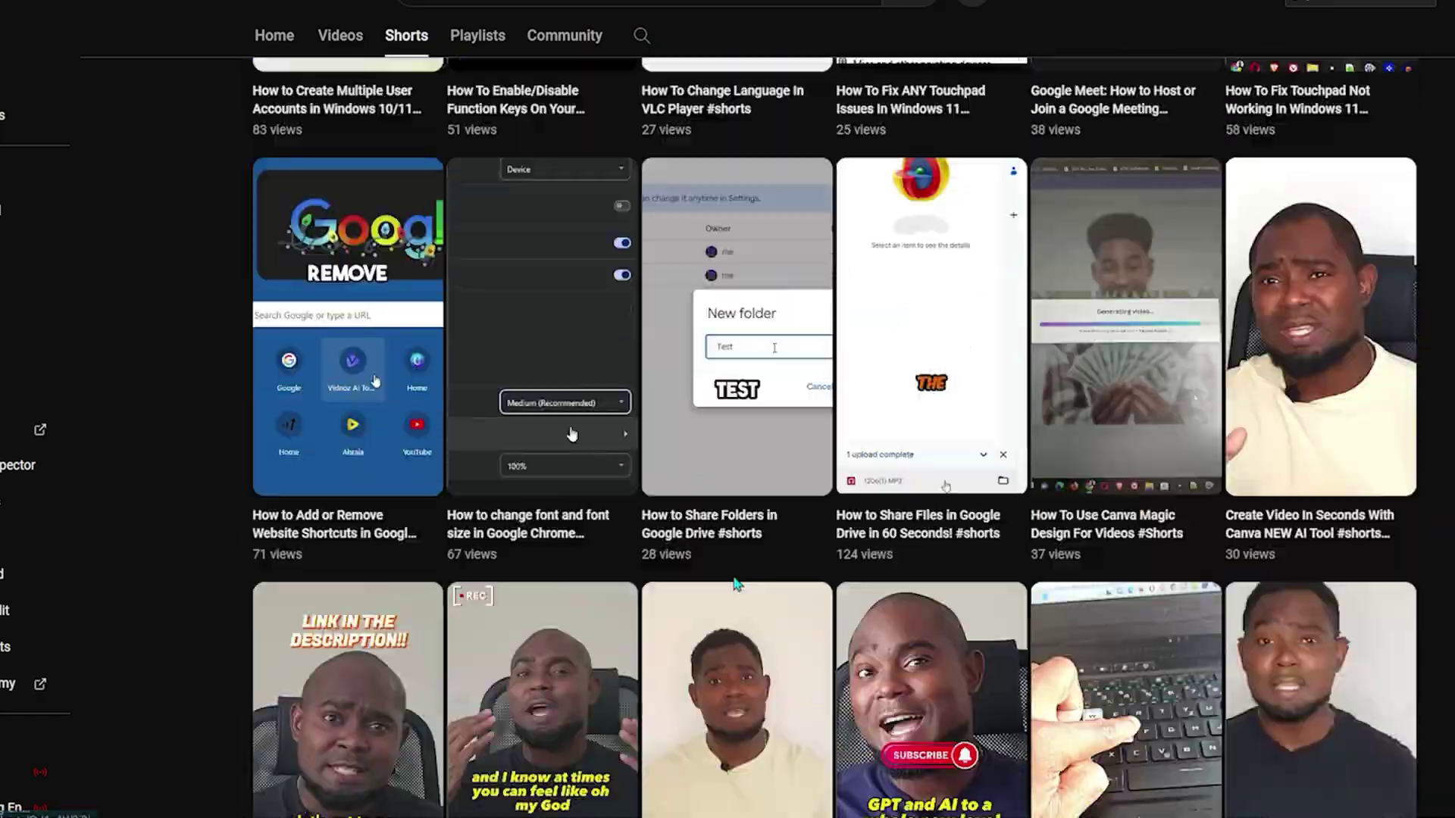
pyautogui.scroll(20, 735, 582)
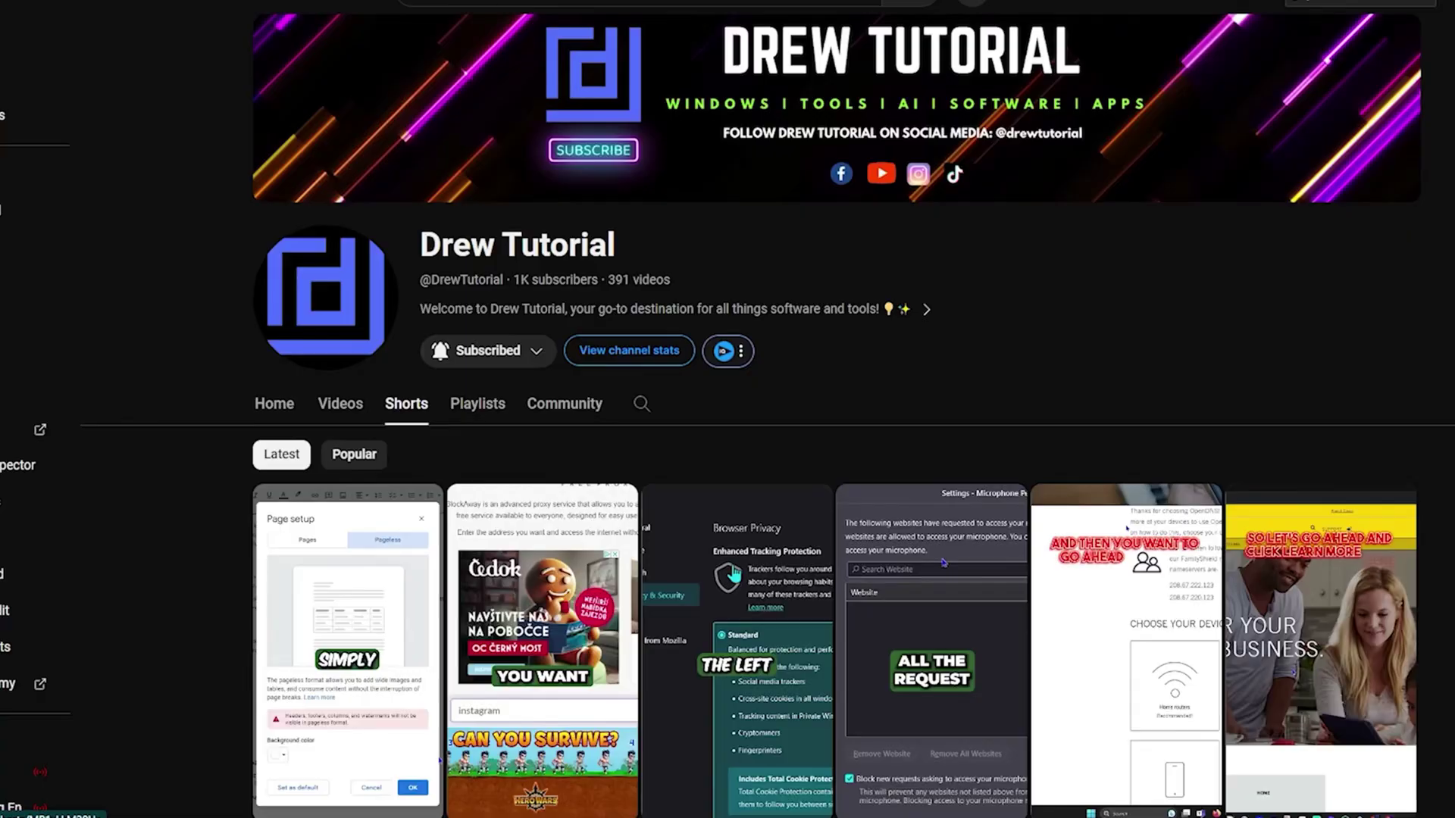